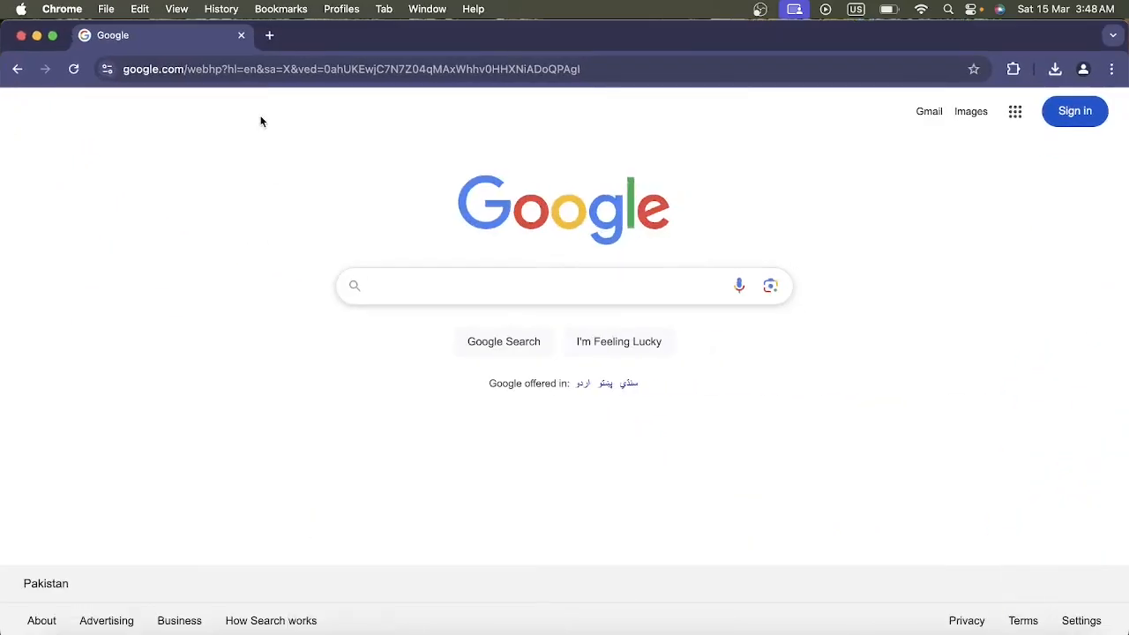
Search Google for "download mysql" and open the MySQL Downloads page on mysql.com.
{"action": "left_click", "coordinate": [392, 288]}
{"action": "type", "text": "d"}
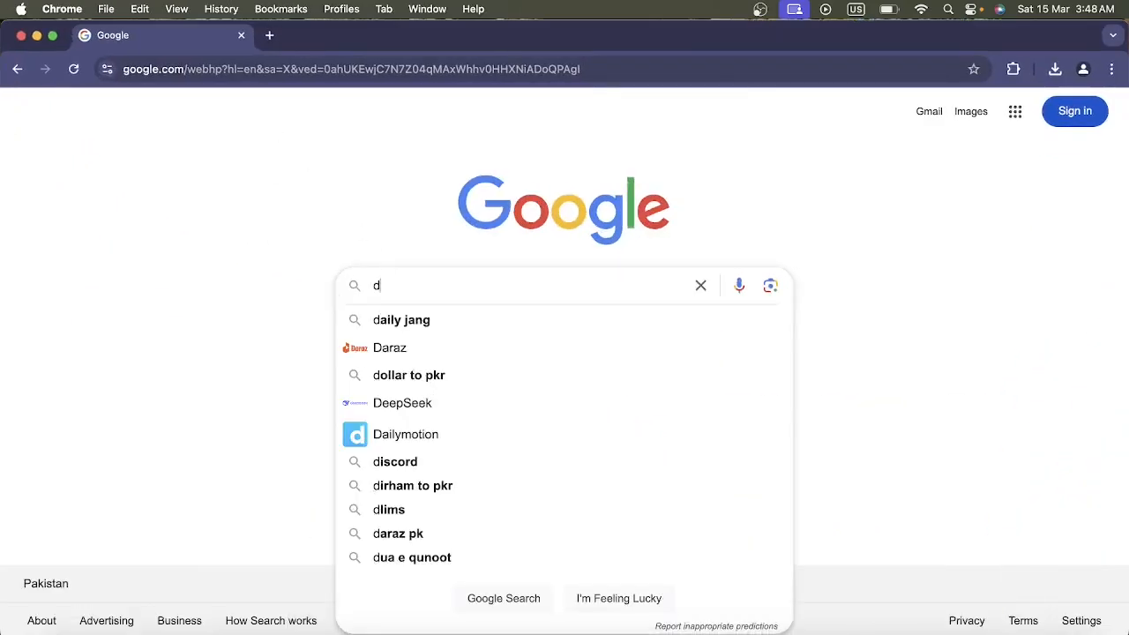
{"action": "type", "text": "ownload mysql"}
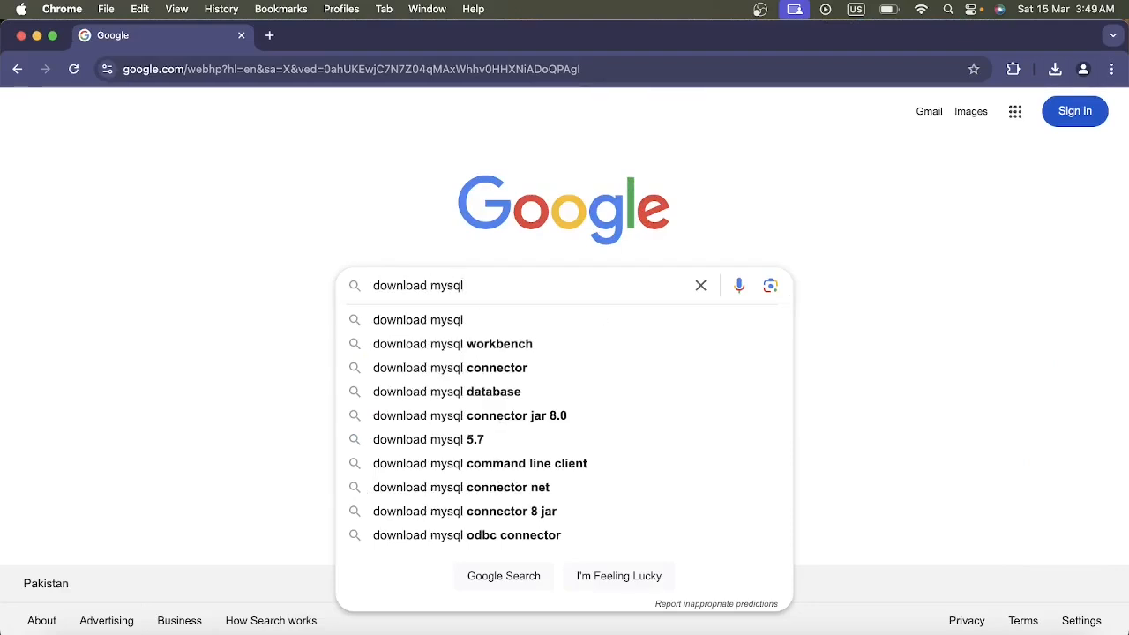
{"action": "left_click", "coordinate": [385, 319]}
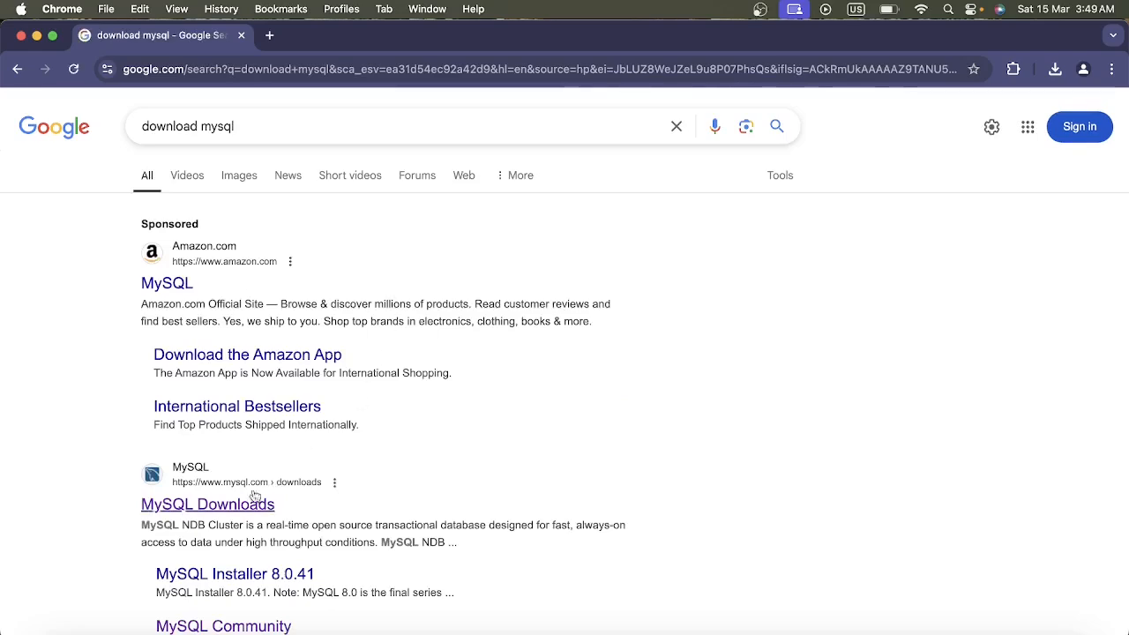
{"action": "left_click", "coordinate": [235, 506]}
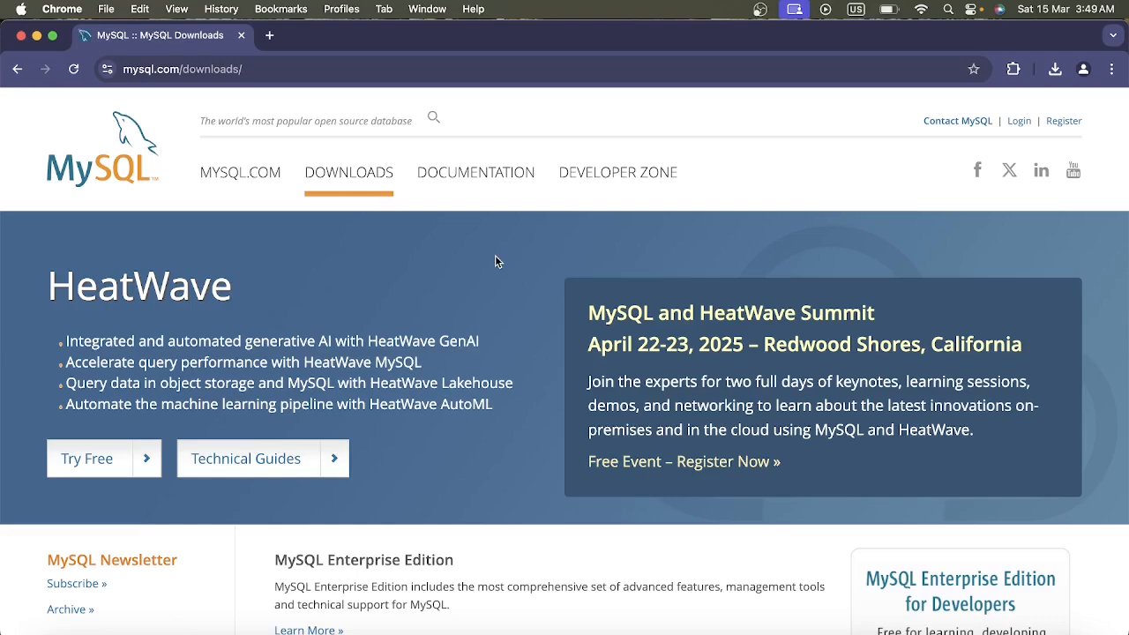
Go through MySQL Community (GPL) Downloads to the MySQL Community Server page and find the macOS packages.
{"action": "scroll", "coordinate": [496, 259], "scroll_direction": "down", "scroll_amount": 5}
{"action": "scroll", "coordinate": [495, 259], "scroll_direction": "down", "scroll_amount": 4}
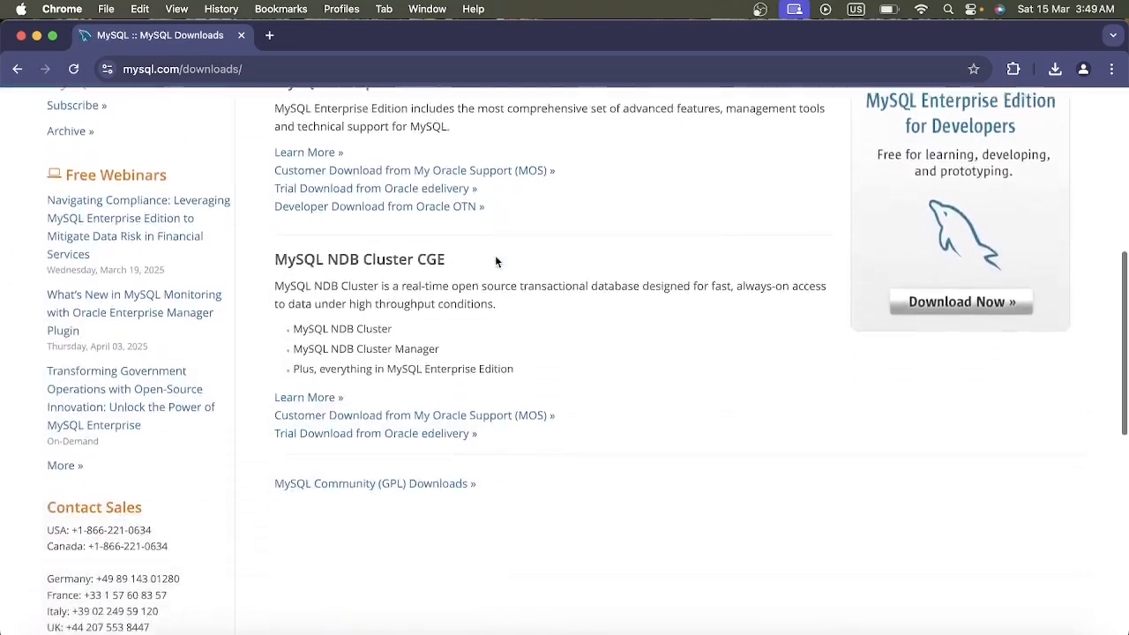
{"action": "left_click", "coordinate": [399, 432]}
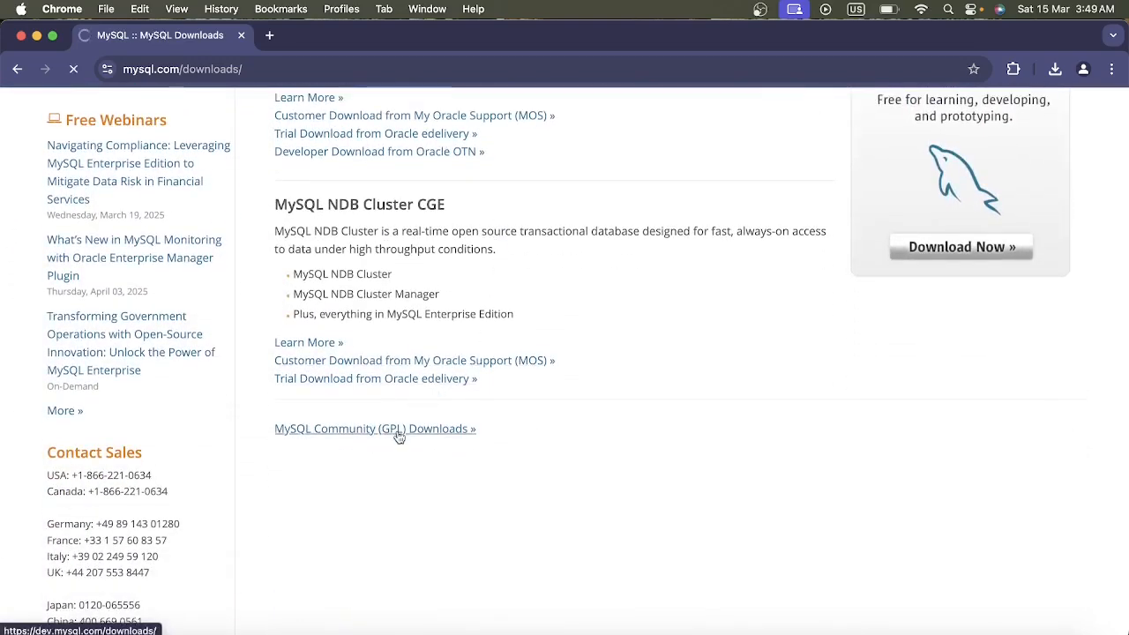
{"action": "left_click", "coordinate": [205, 265]}
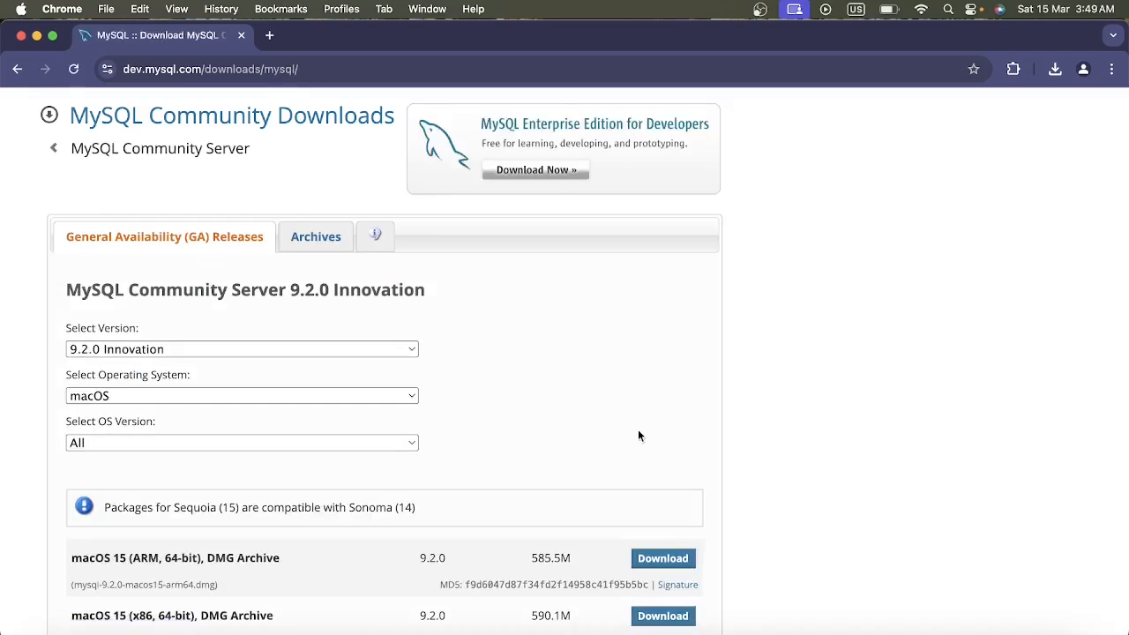
{"action": "scroll", "coordinate": [640, 436], "scroll_direction": "down", "scroll_amount": 2}
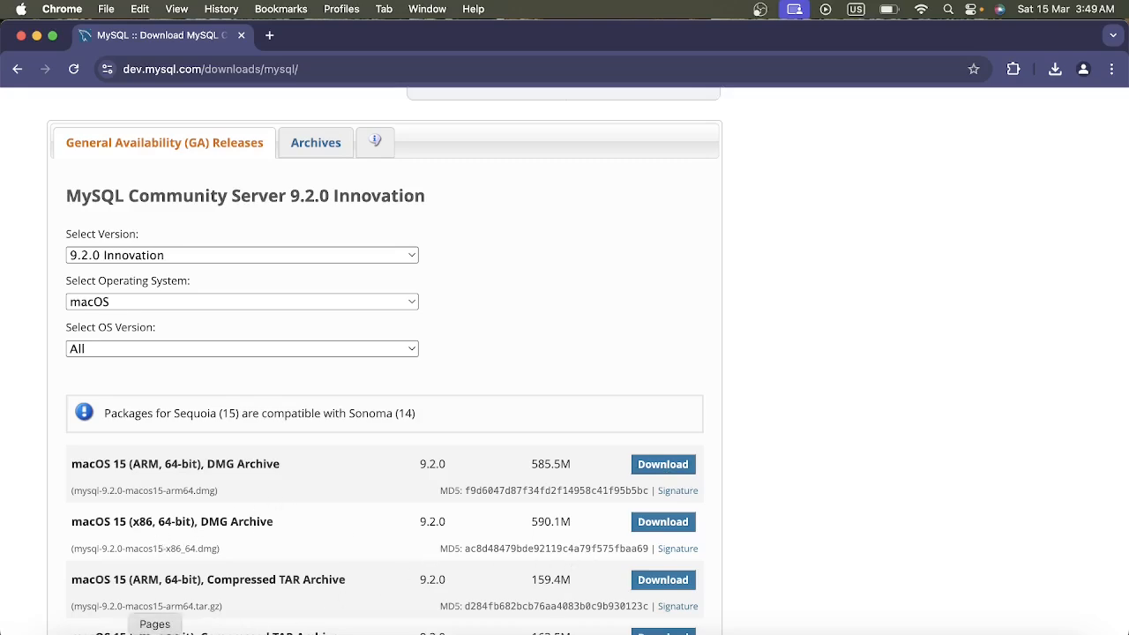
Check the Mac's chip in the System Information hardware overview, and close that window.
{"action": "left_click", "coordinate": [110, 630]}
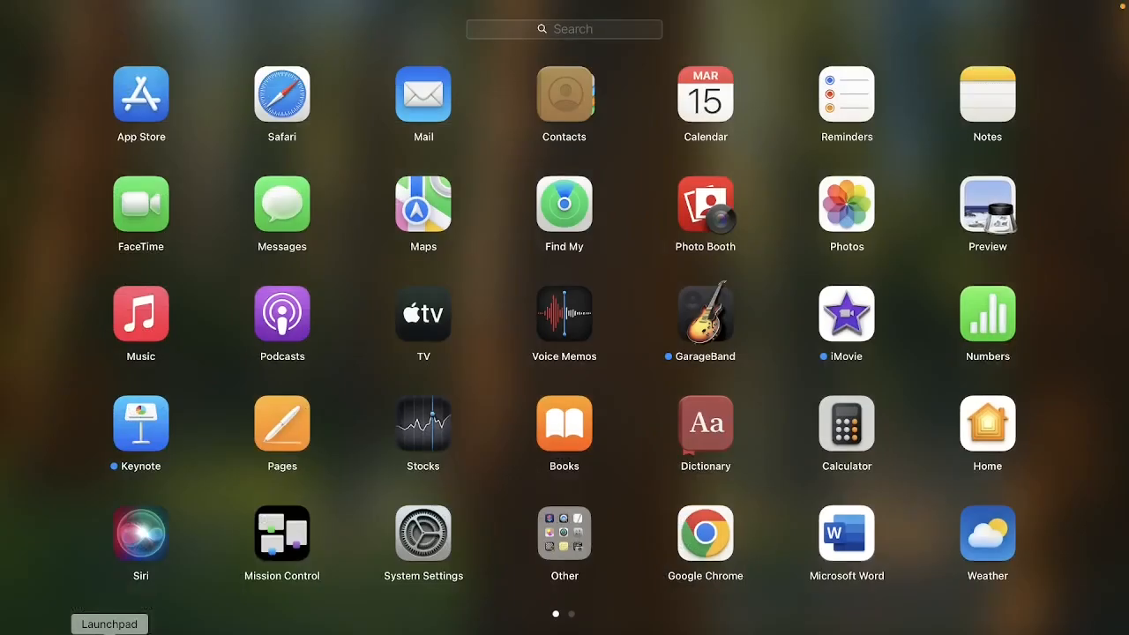
{"action": "left_click", "coordinate": [637, 27]}
{"action": "type", "text": "sys"}
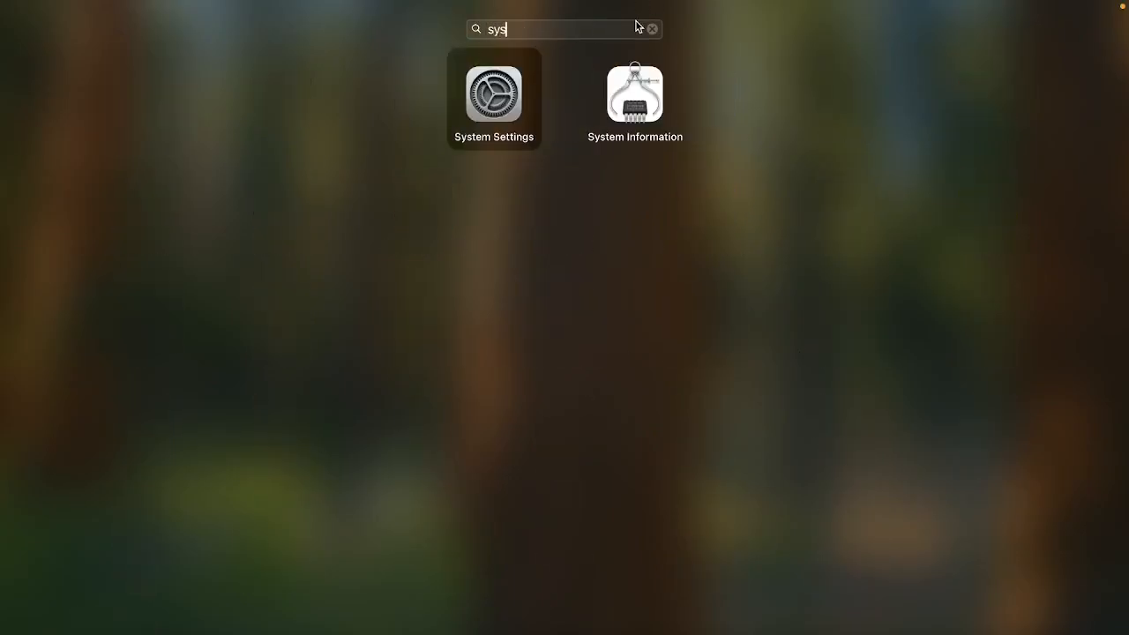
{"action": "left_click", "coordinate": [637, 92]}
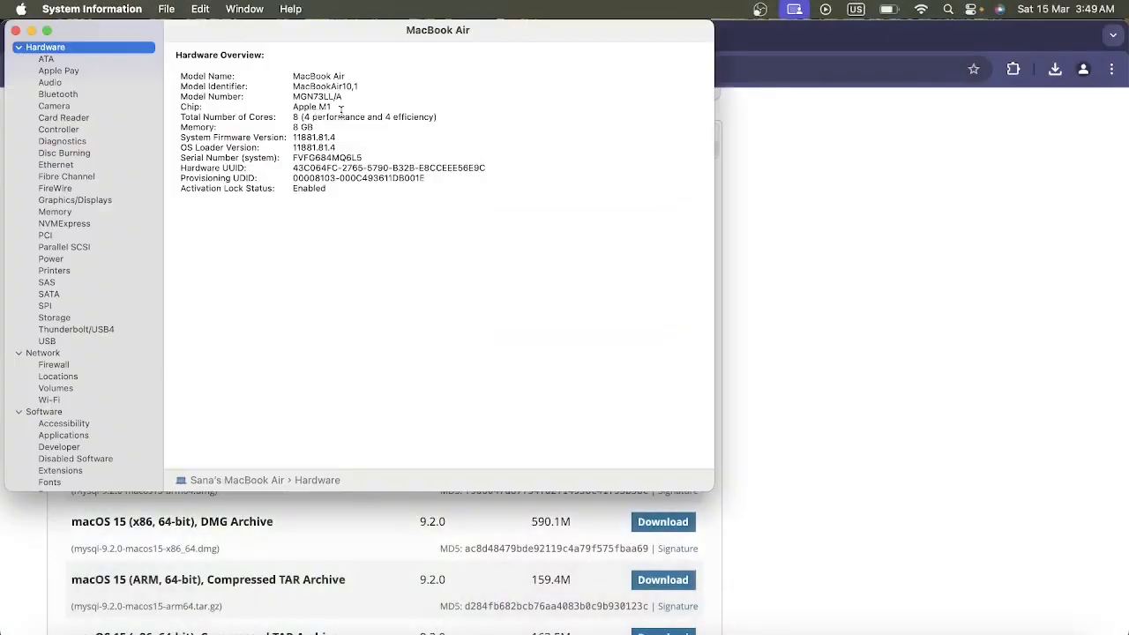
{"action": "left_click", "coordinate": [15, 32]}
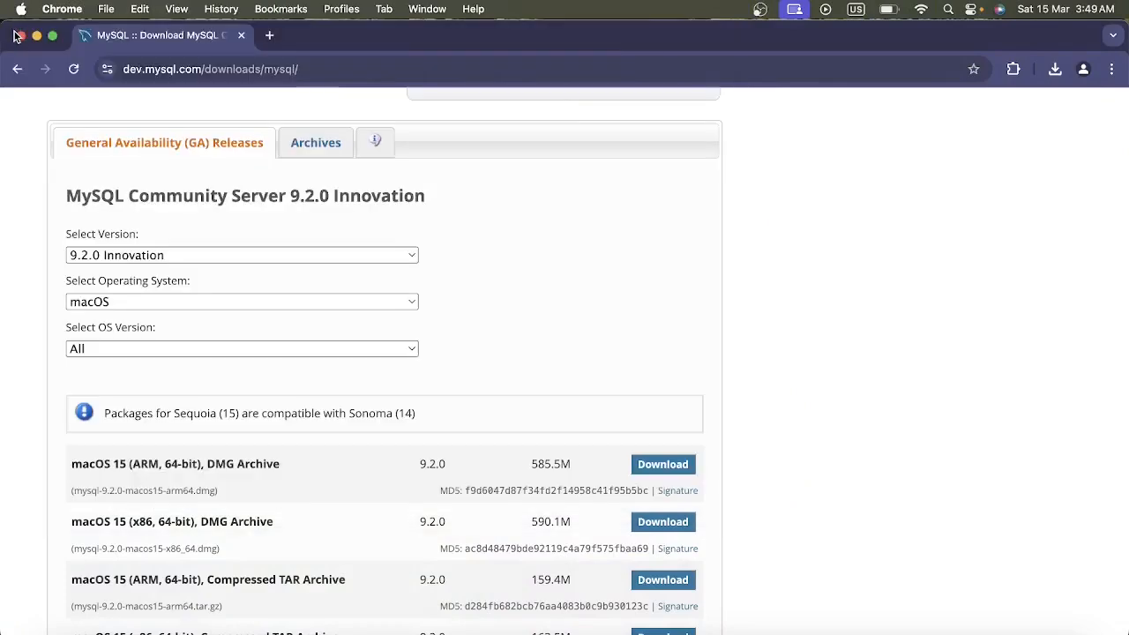
Start downloading the macOS 15 (ARM, 64-bit) DMG Archive without an Oracle account, and cancel the running download.
{"action": "left_click", "coordinate": [665, 472]}
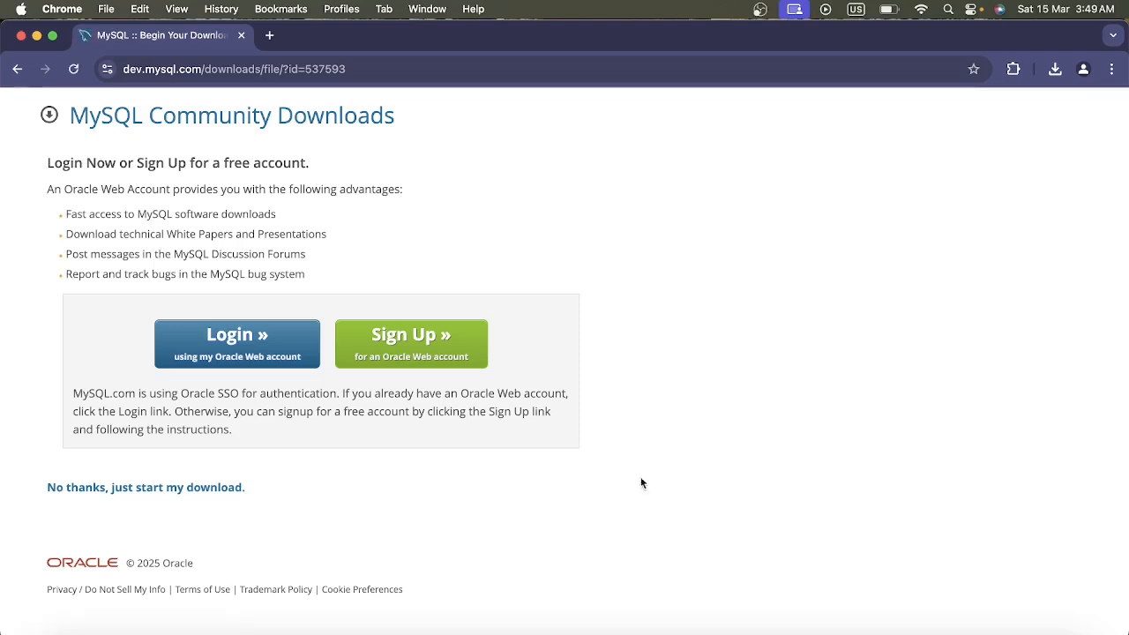
{"action": "left_click", "coordinate": [106, 490]}
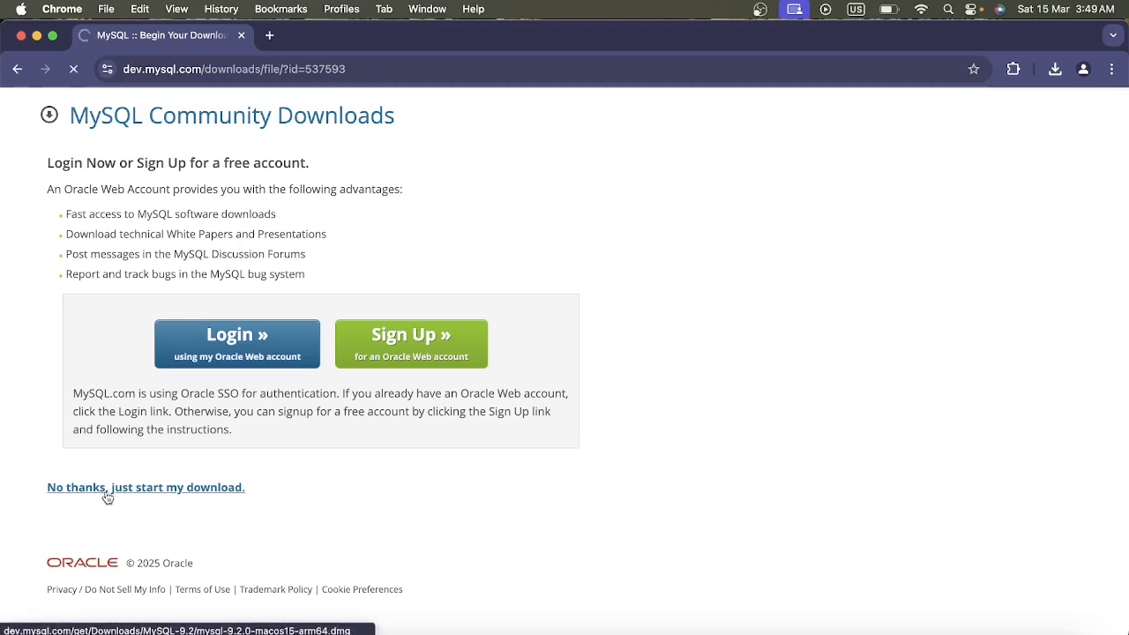
{"action": "left_click", "coordinate": [1054, 70]}
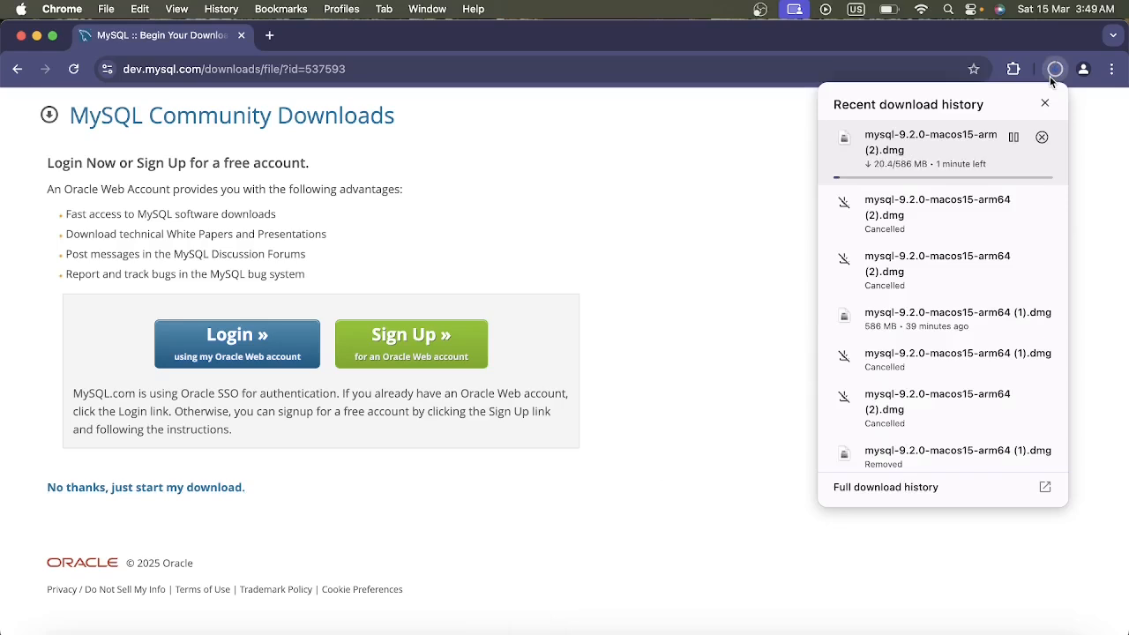
{"action": "left_click", "coordinate": [1041, 138]}
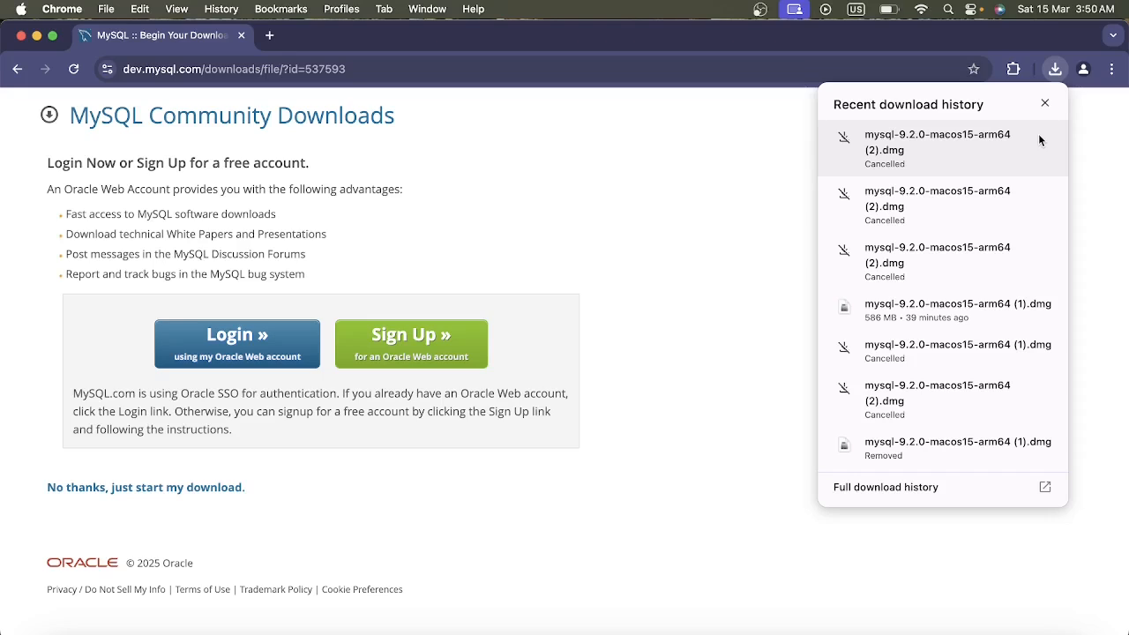
Open the previously downloaded mysql-9.2.0-macos15-arm64 (1).dmg and launch the installer package inside it.
{"action": "mouse_move", "coordinate": [936, 306]}
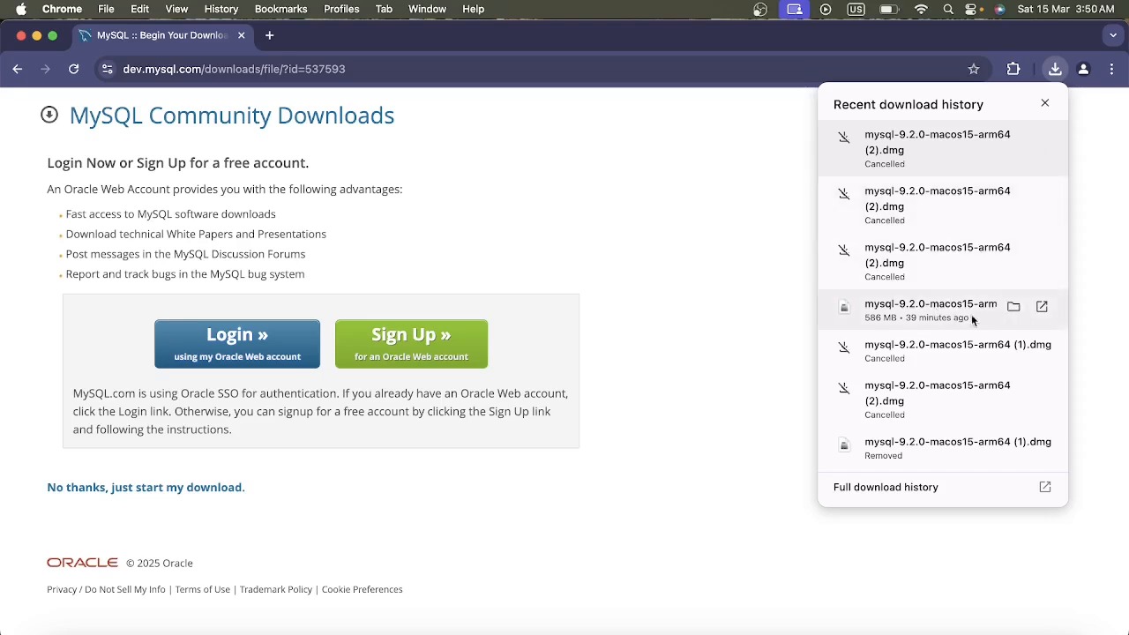
{"action": "left_click", "coordinate": [972, 314]}
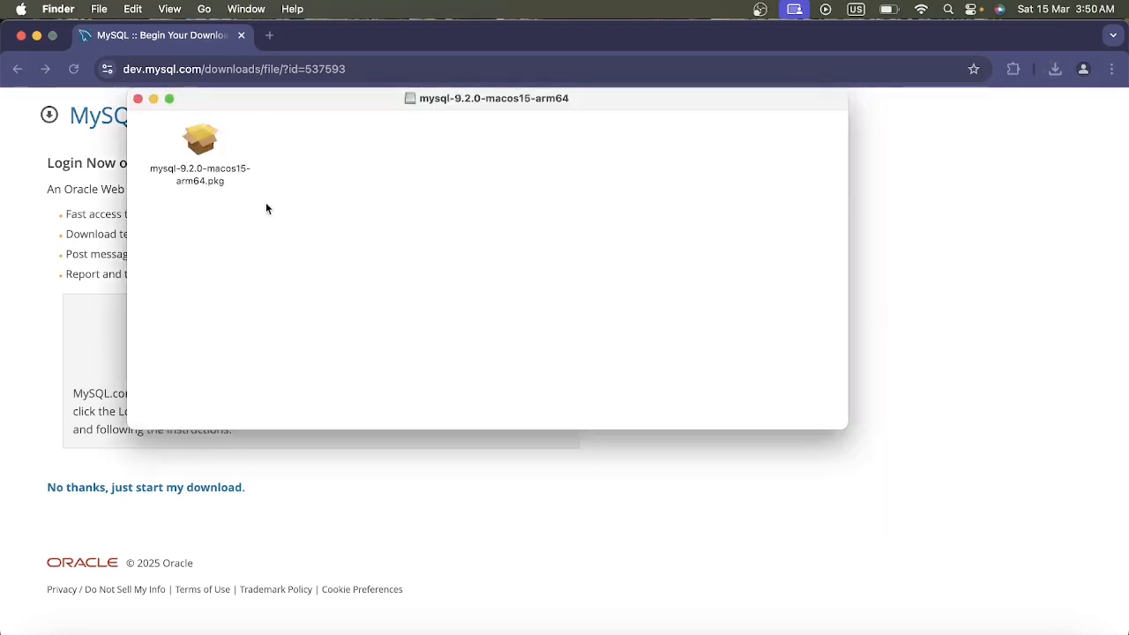
{"action": "double_click", "coordinate": [200, 144]}
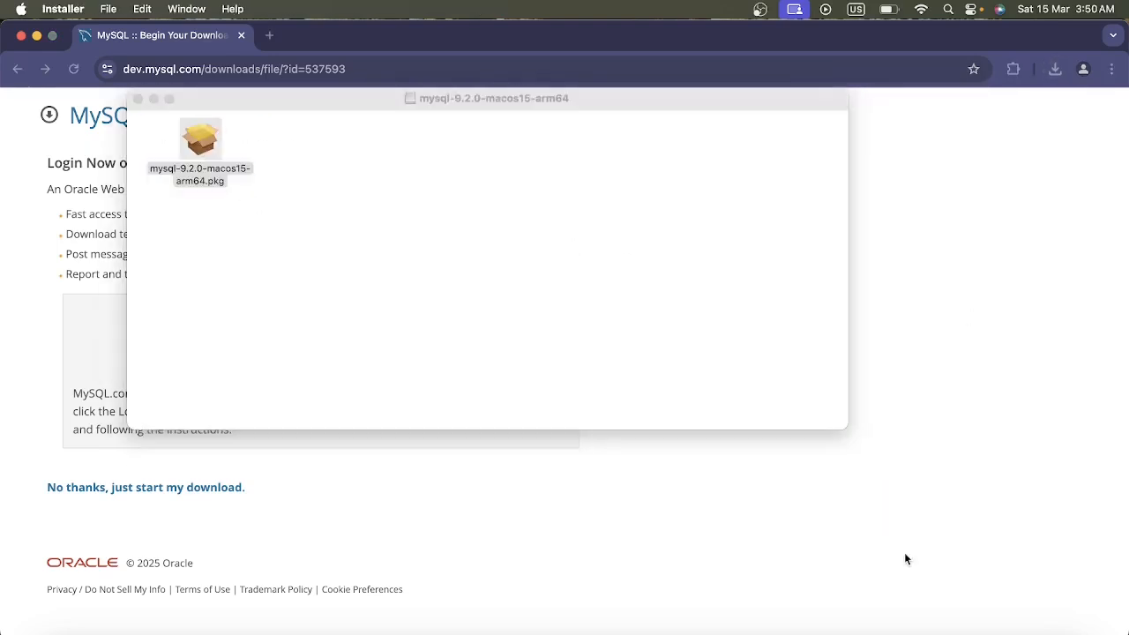
{"action": "left_click", "coordinate": [619, 420]}
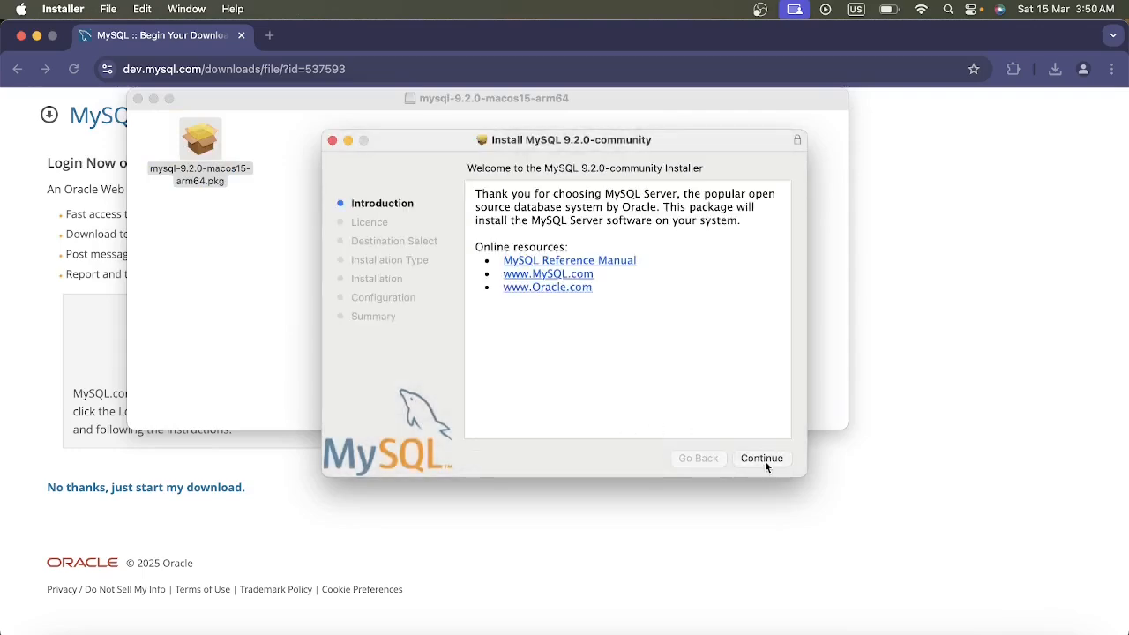
Agree to the MySQL 9.2.0-community software licence and keep the installation for all users of this computer.
{"action": "left_click", "coordinate": [765, 462]}
{"action": "left_click", "coordinate": [765, 460]}
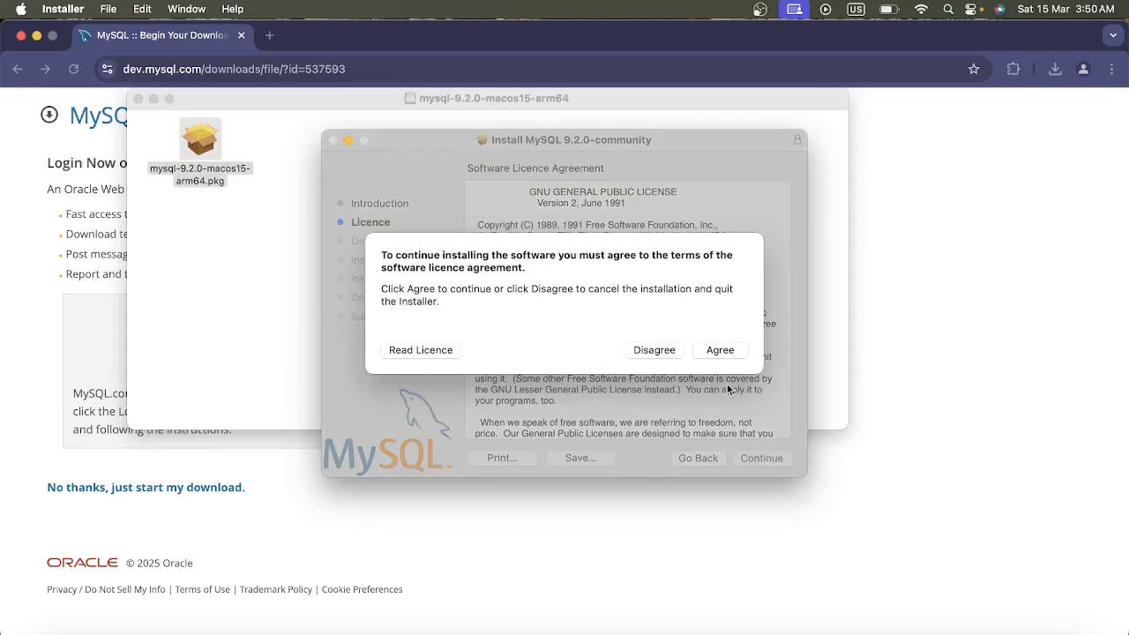
{"action": "left_click", "coordinate": [721, 351]}
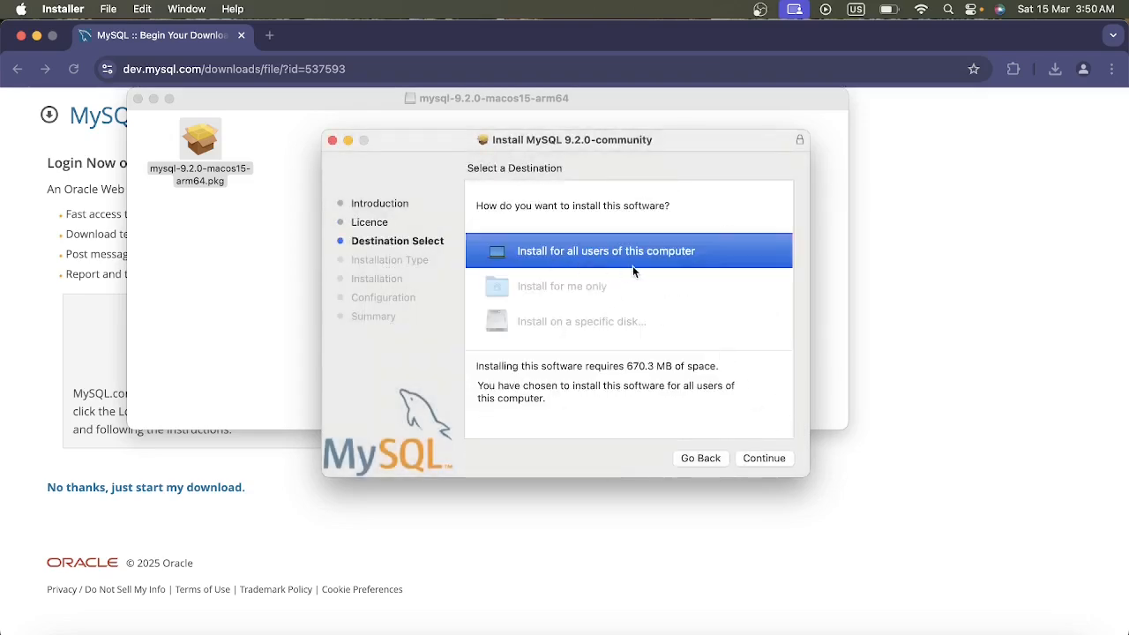
{"action": "left_click", "coordinate": [765, 457]}
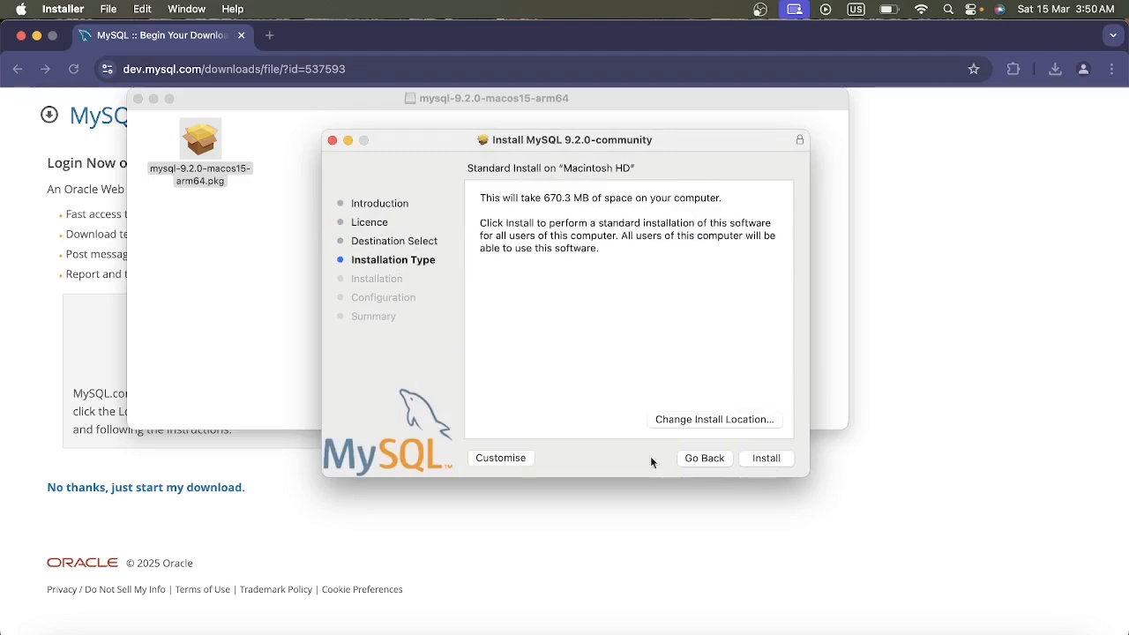
Customise the installation by excluding Preference Pane and Launchd Support, keeping MySQL Server, and start installing.
{"action": "left_click", "coordinate": [506, 458]}
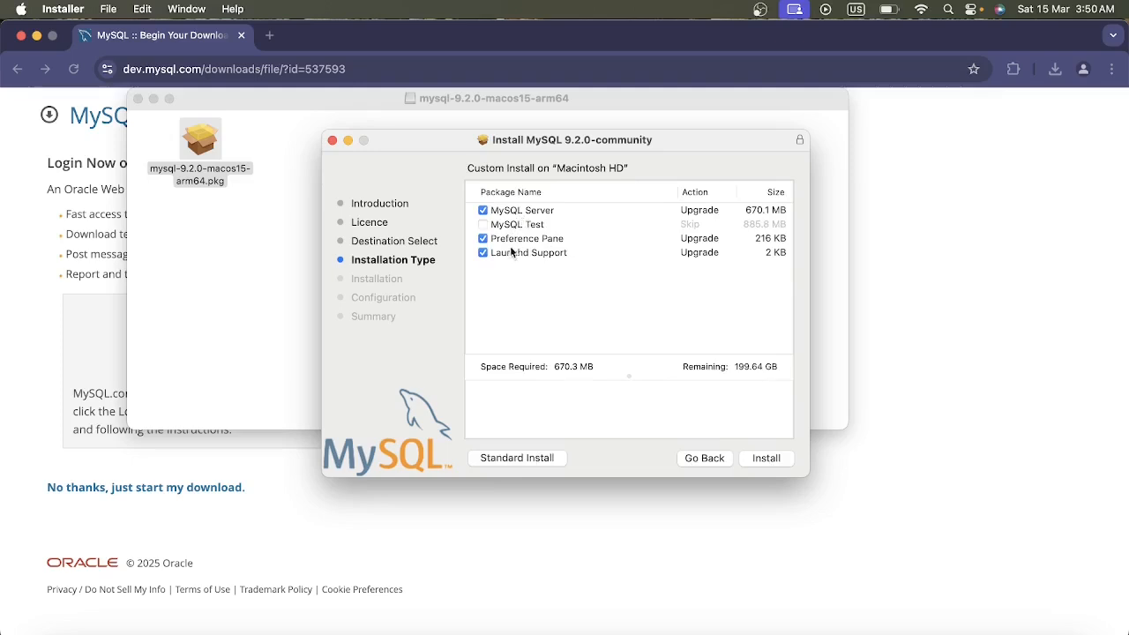
{"action": "left_click", "coordinate": [484, 239]}
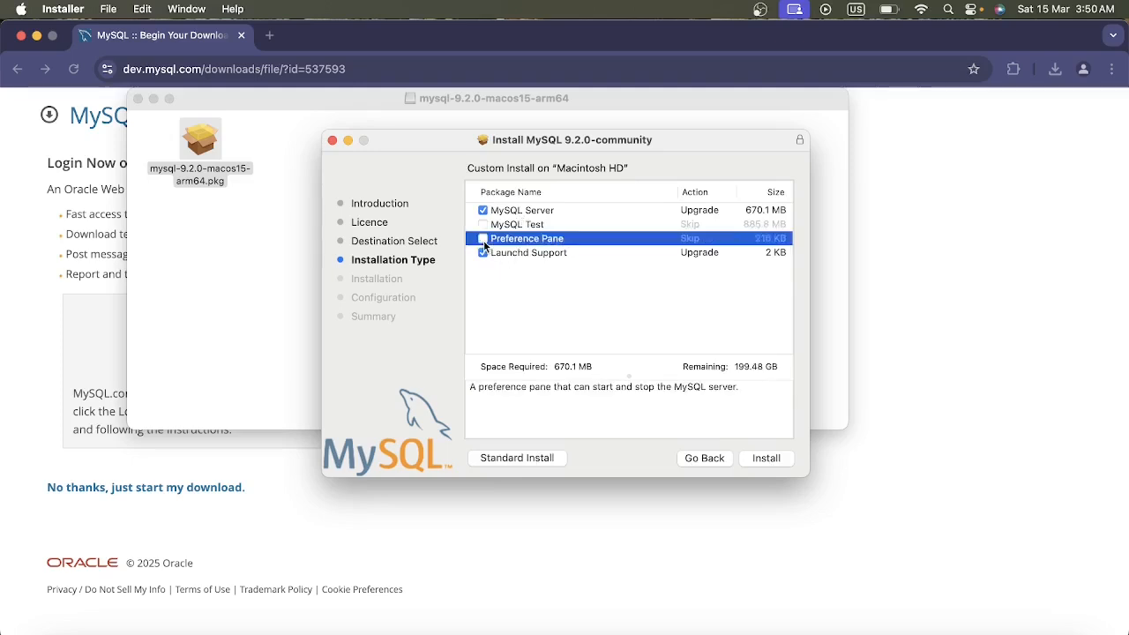
{"action": "left_click", "coordinate": [484, 253]}
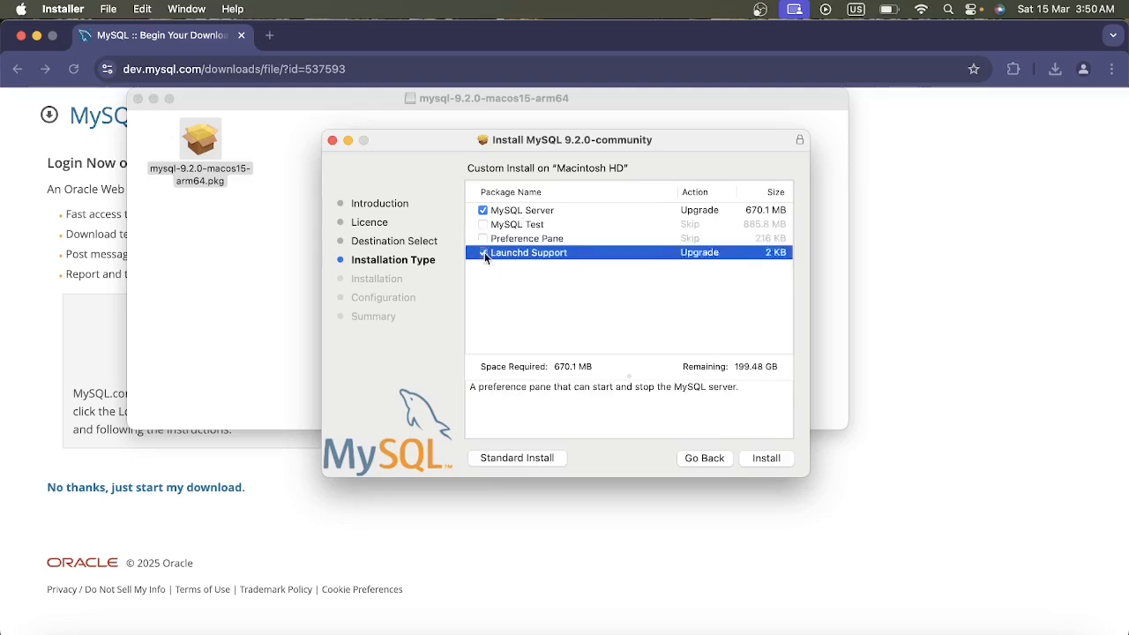
{"action": "left_click", "coordinate": [764, 461]}
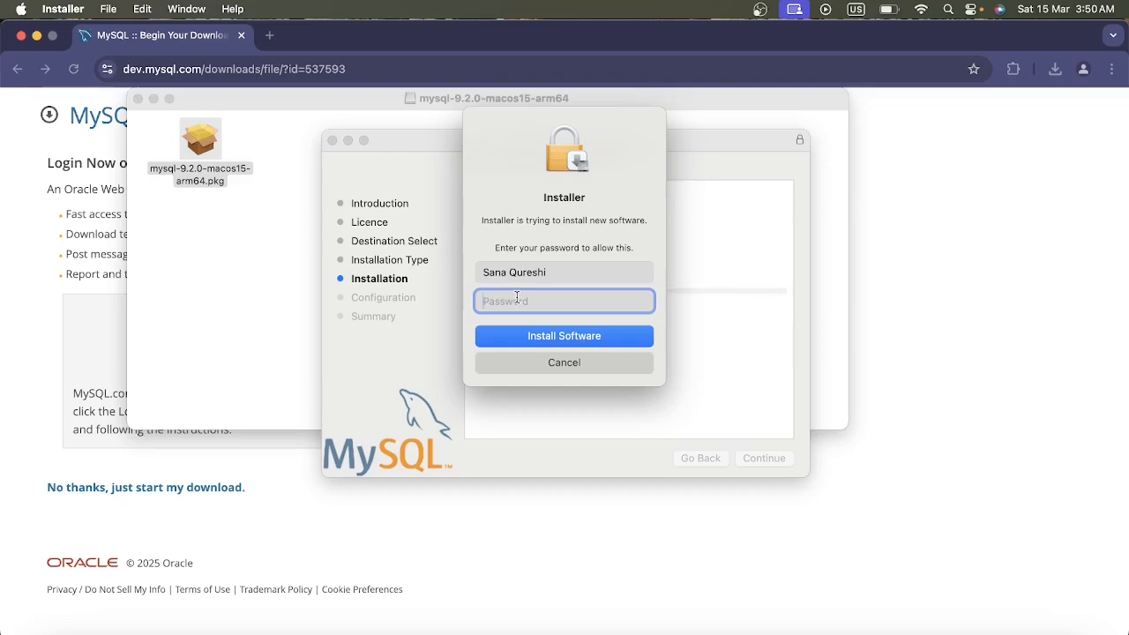
Authorise the software installation with the Mac account password.
{"action": "type", "text": "•••••••••••"}
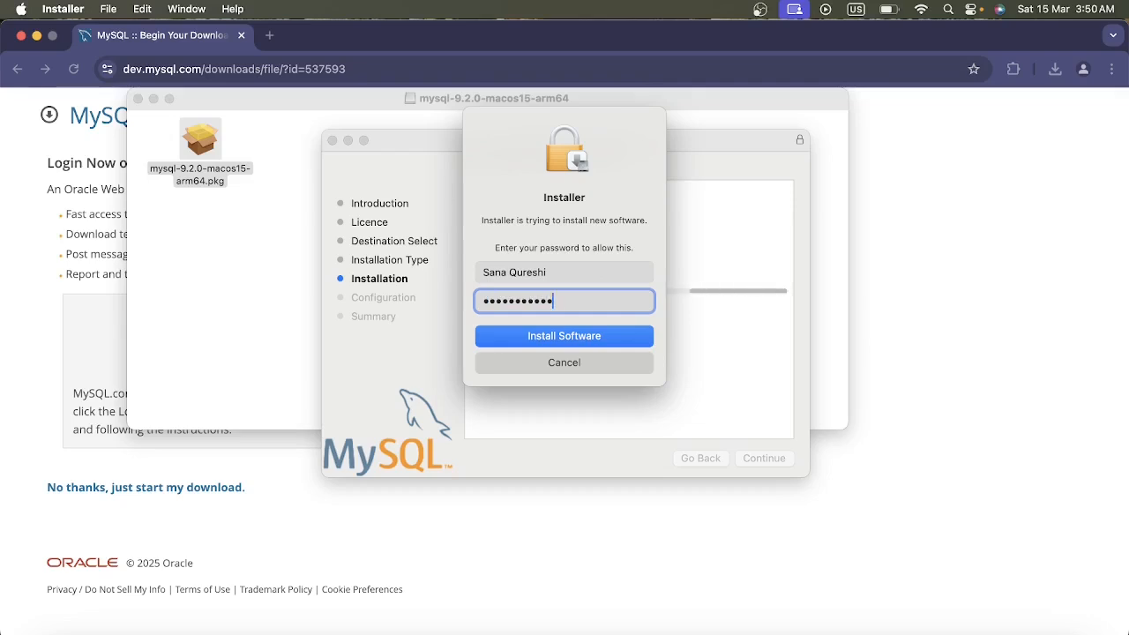
{"action": "type", "text": "••••"}
{"action": "left_click", "coordinate": [527, 336]}
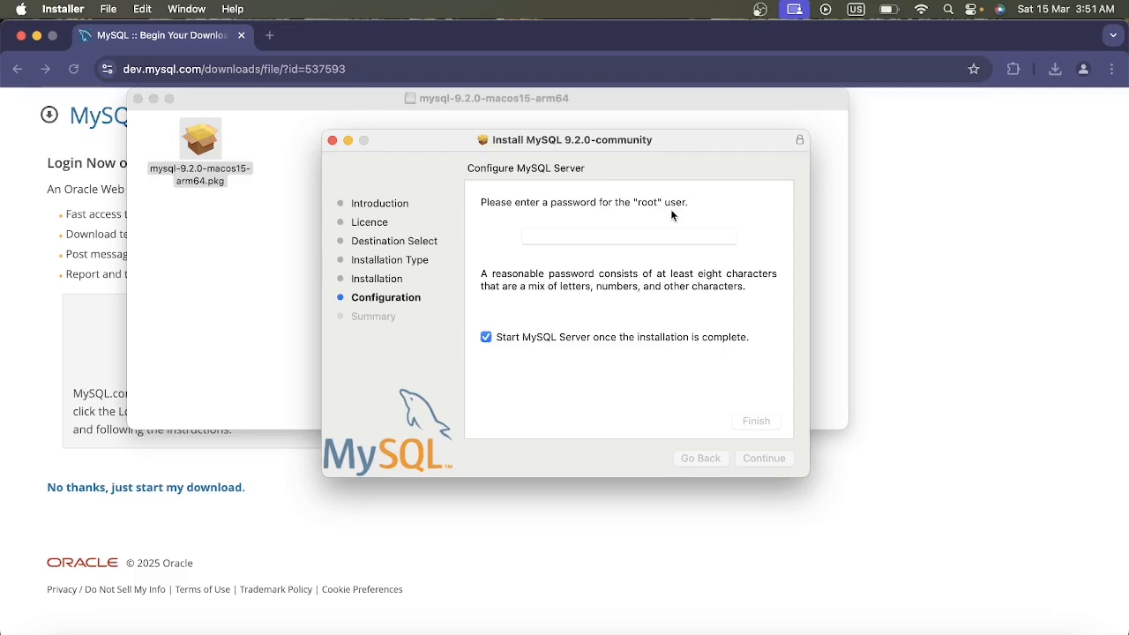
Enter a password for the MySQL root user and finish the server configuration with automatic server start enabled.
{"action": "left_click", "coordinate": [555, 239]}
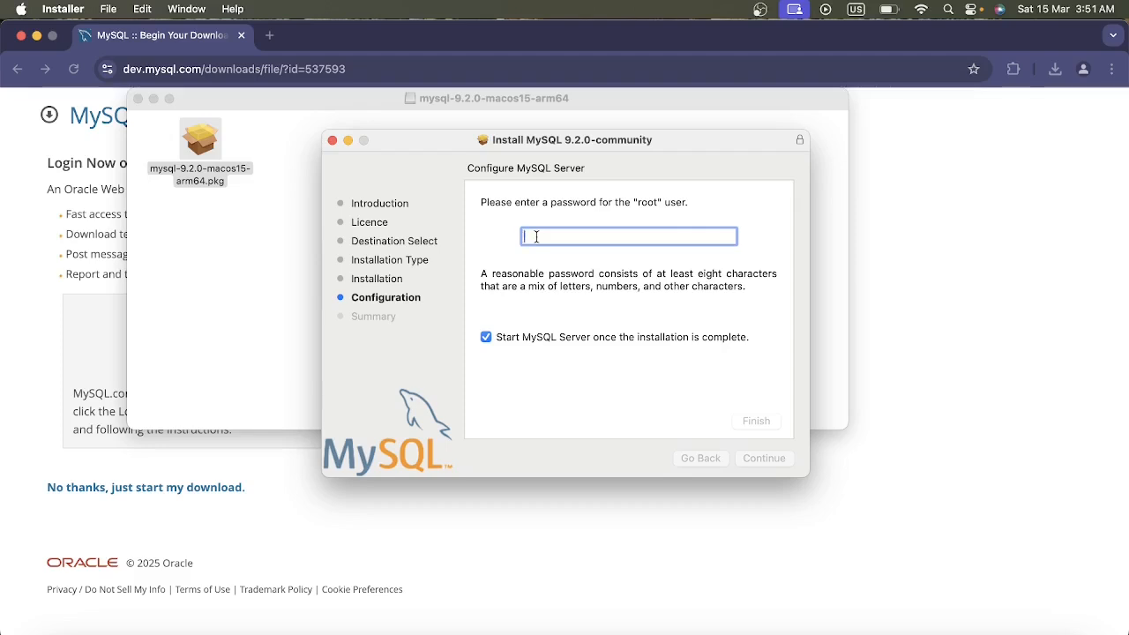
{"action": "type", "text": "••••••••••"}
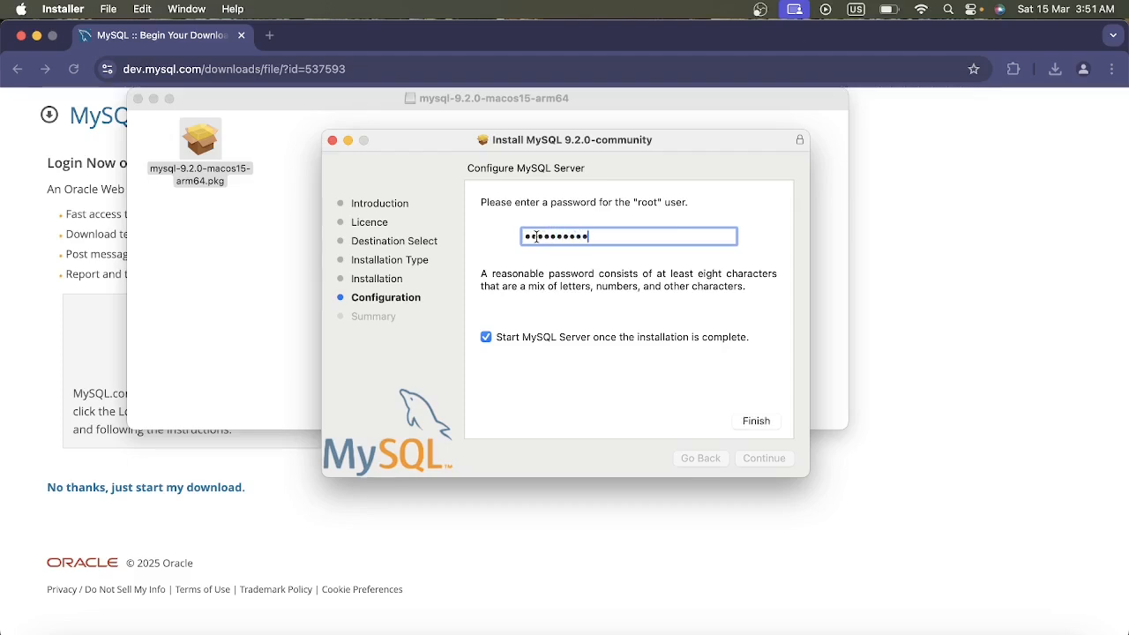
{"action": "left_click", "coordinate": [743, 421]}
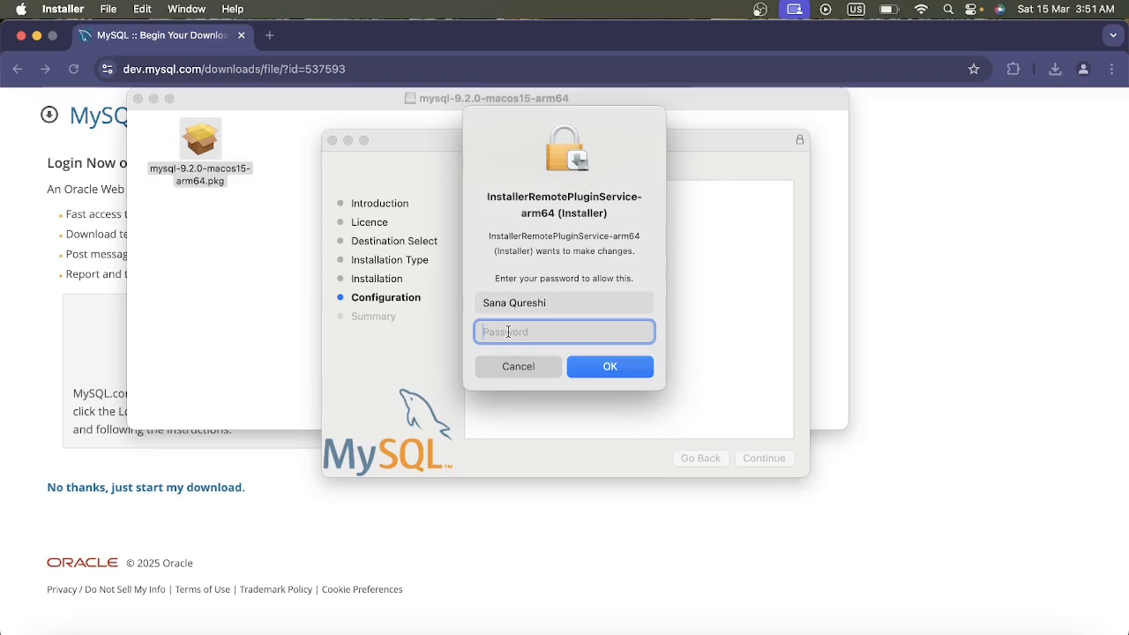
Enter the Mac account password to allow the installer service to make the configuration changes.
{"action": "type", "text": "•••••••••••••••"}
{"action": "left_click", "coordinate": [610, 374]}
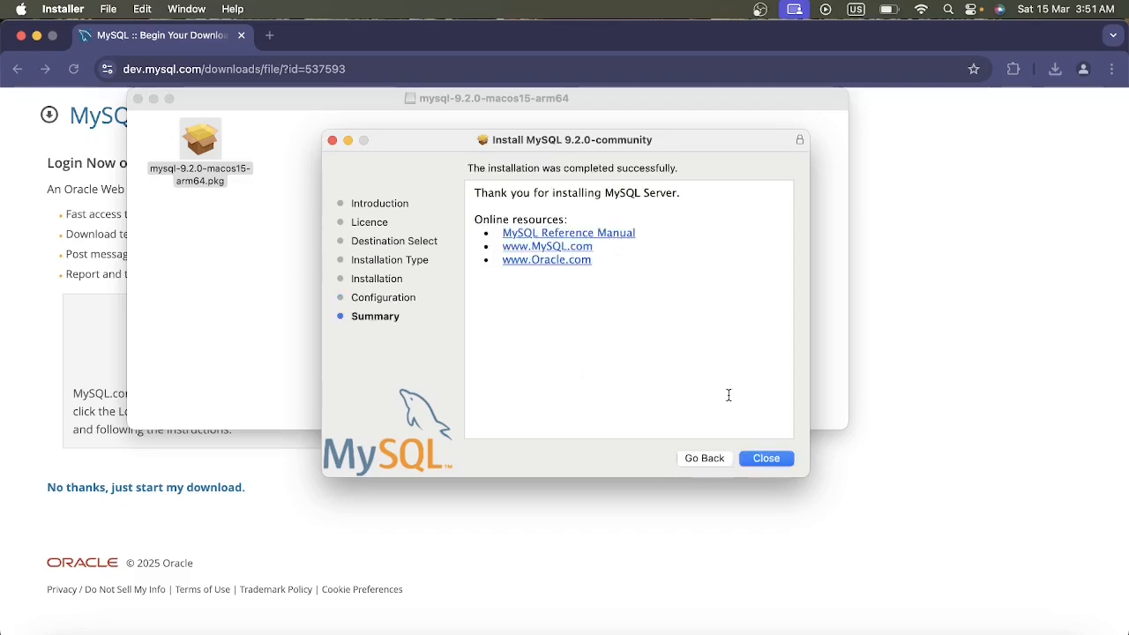
Close the finished installer, keep its package and disk image, and close the mysql-9.2.0-macos15-arm64 window.
{"action": "left_click", "coordinate": [761, 458]}
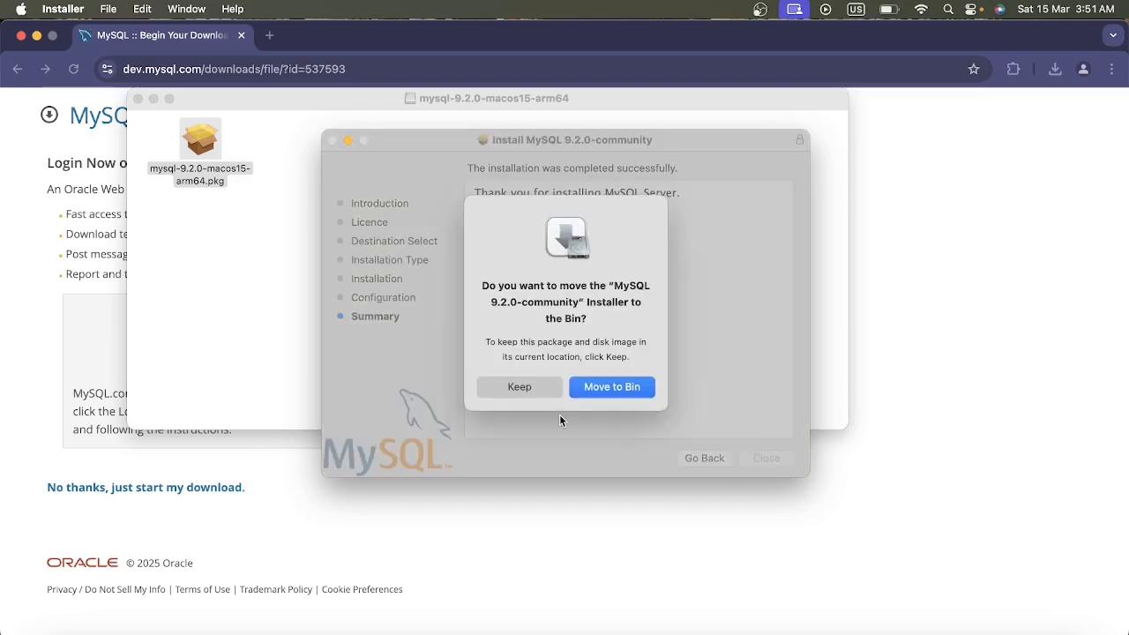
{"action": "left_click", "coordinate": [522, 392]}
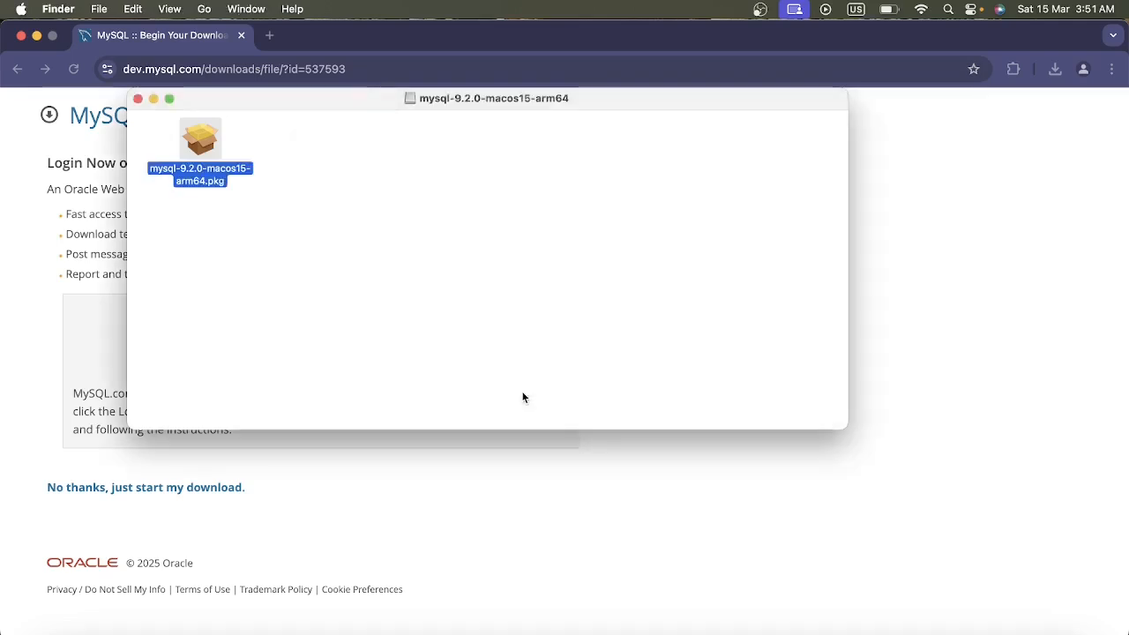
{"action": "left_click", "coordinate": [139, 99]}
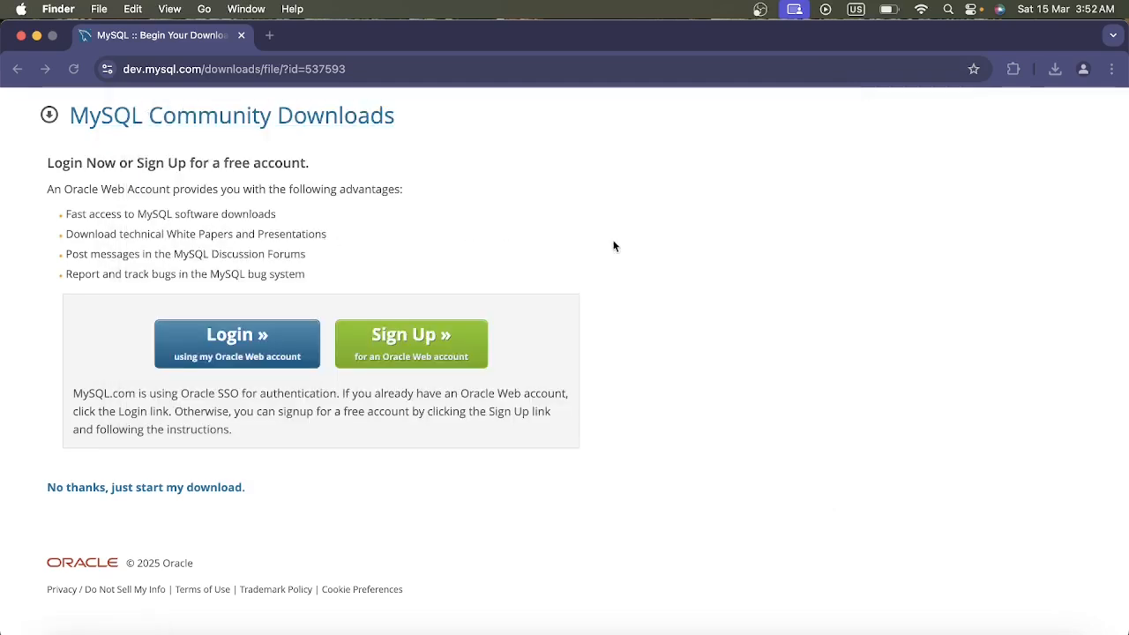
Open Google in a new browser tab and search for "download mysql workbench".
{"action": "left_click", "coordinate": [272, 36]}
{"action": "type", "text": "google"}
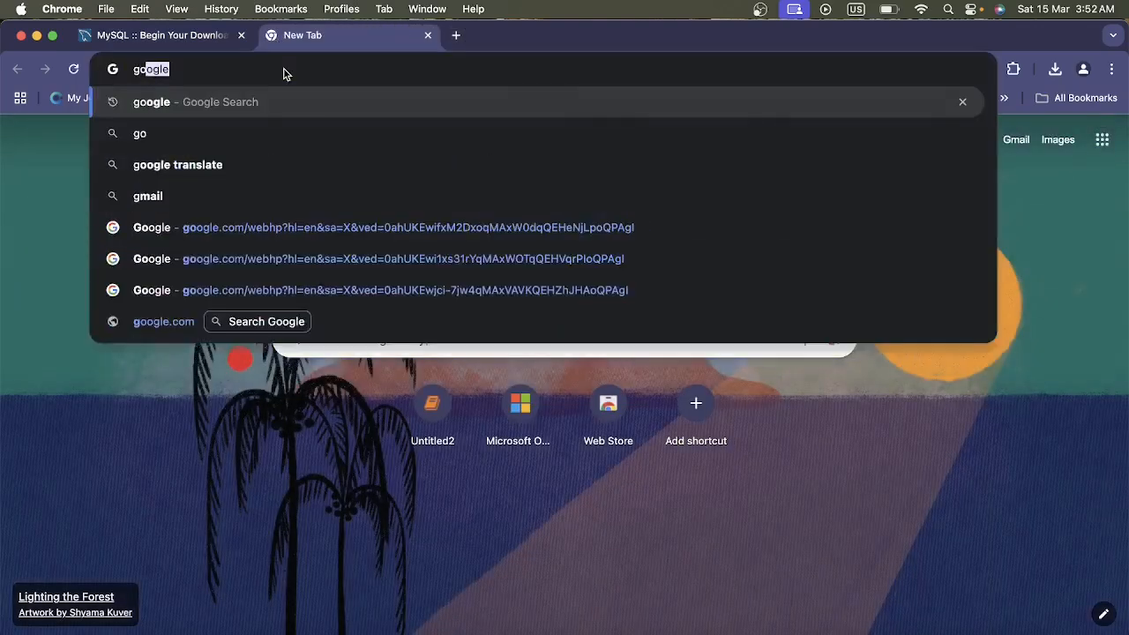
{"action": "key", "text": "Return"}
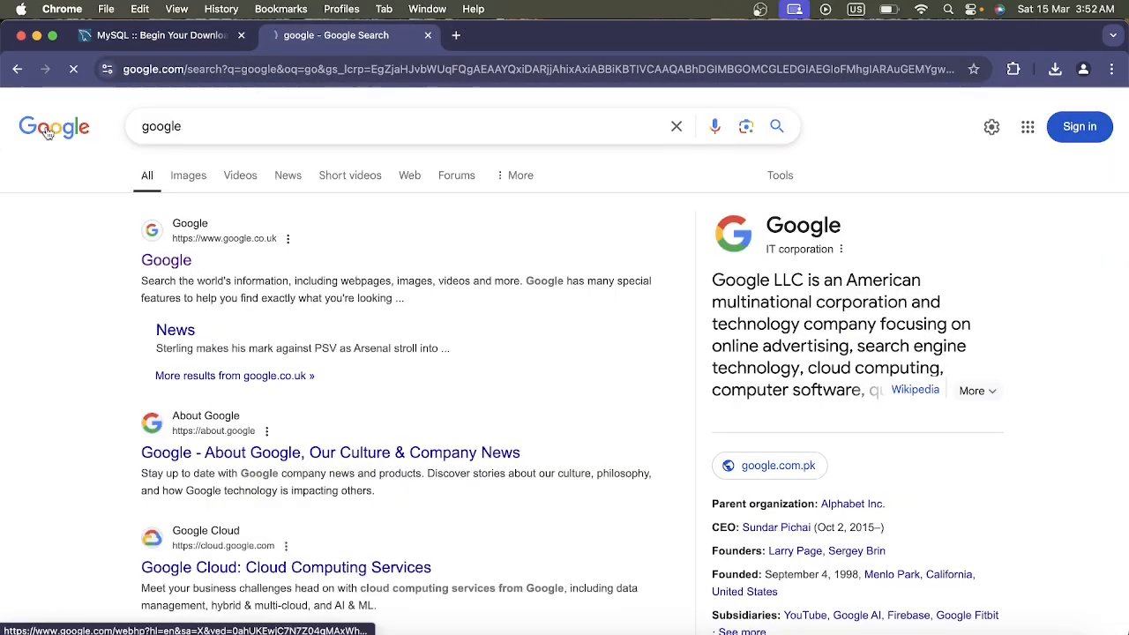
{"action": "left_click", "coordinate": [49, 133]}
{"action": "type", "text": "down"}
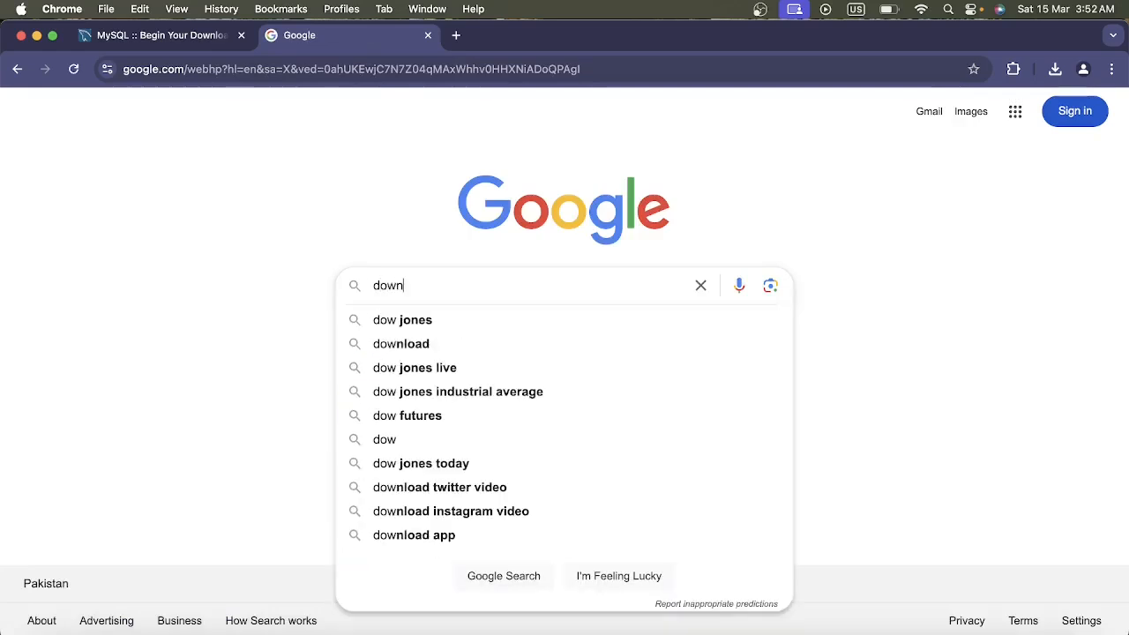
{"action": "type", "text": "load mysql workbench"}
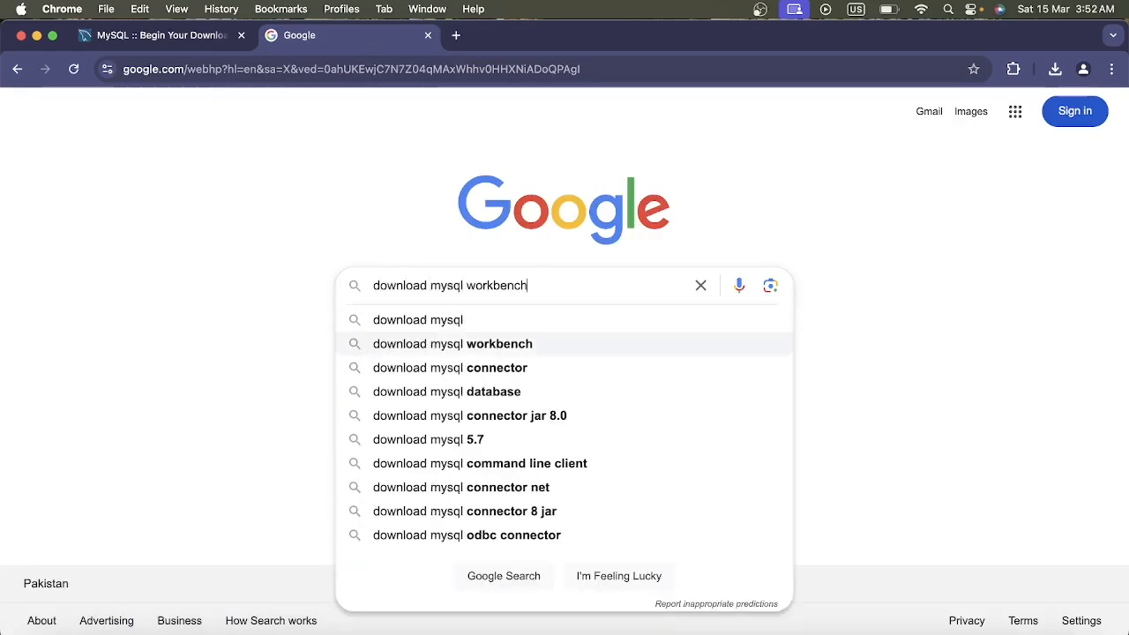
{"action": "key", "text": "Return"}
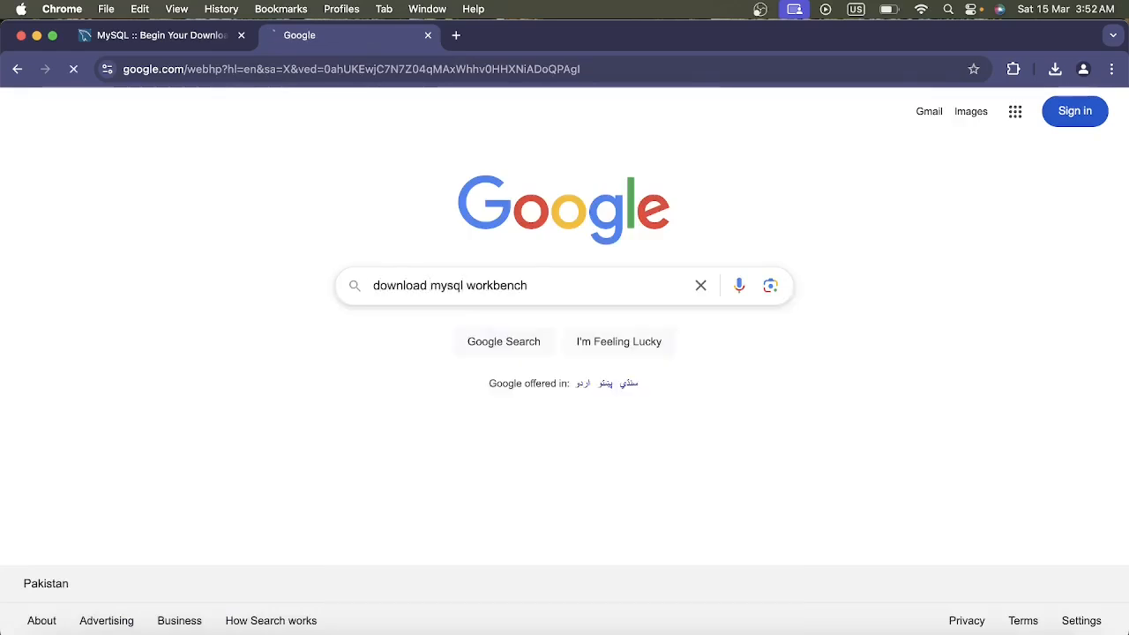
Download the MySQL Workbench 8.0.41 macOS (ARM, 64-bit) DMG Archive from the MySQL site without logging in.
{"action": "left_click", "coordinate": [270, 512]}
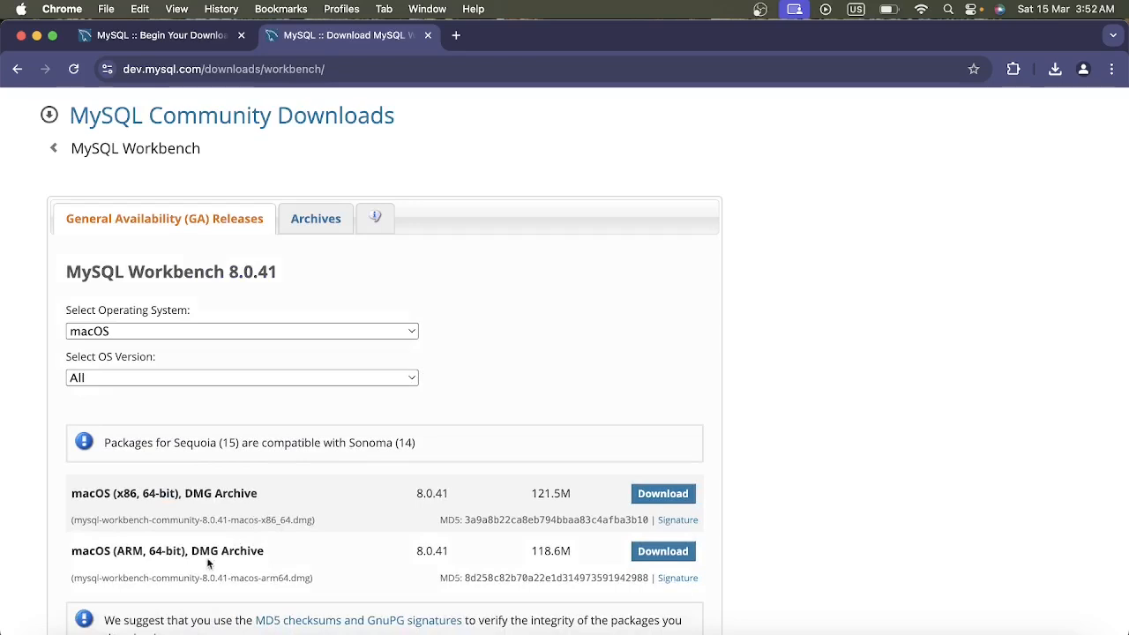
{"action": "left_click", "coordinate": [663, 556]}
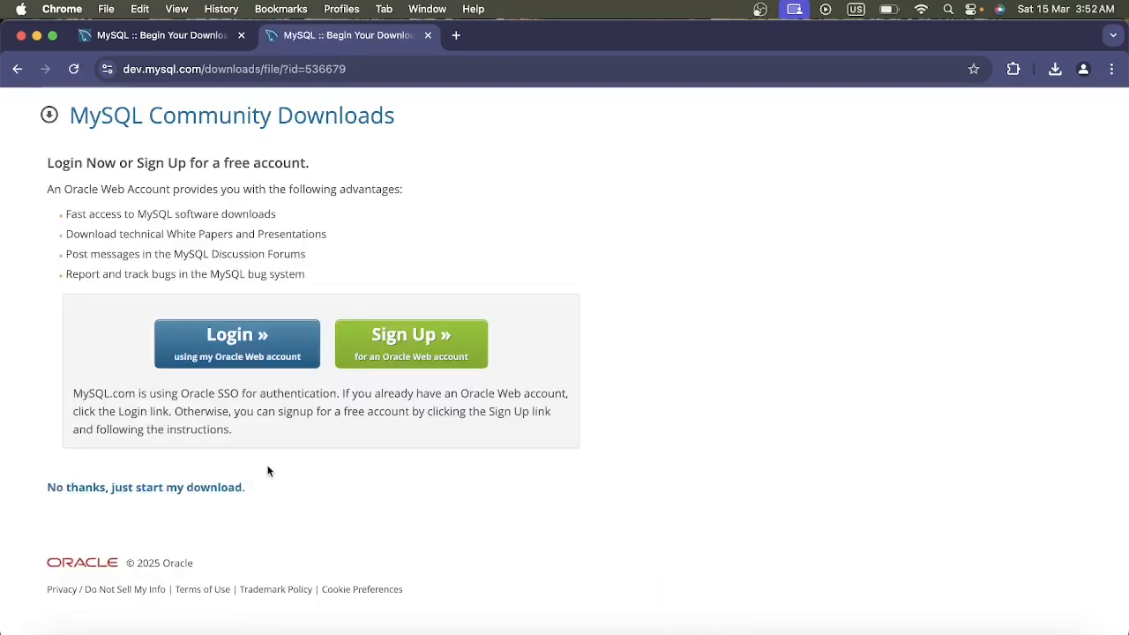
{"action": "left_click", "coordinate": [216, 488]}
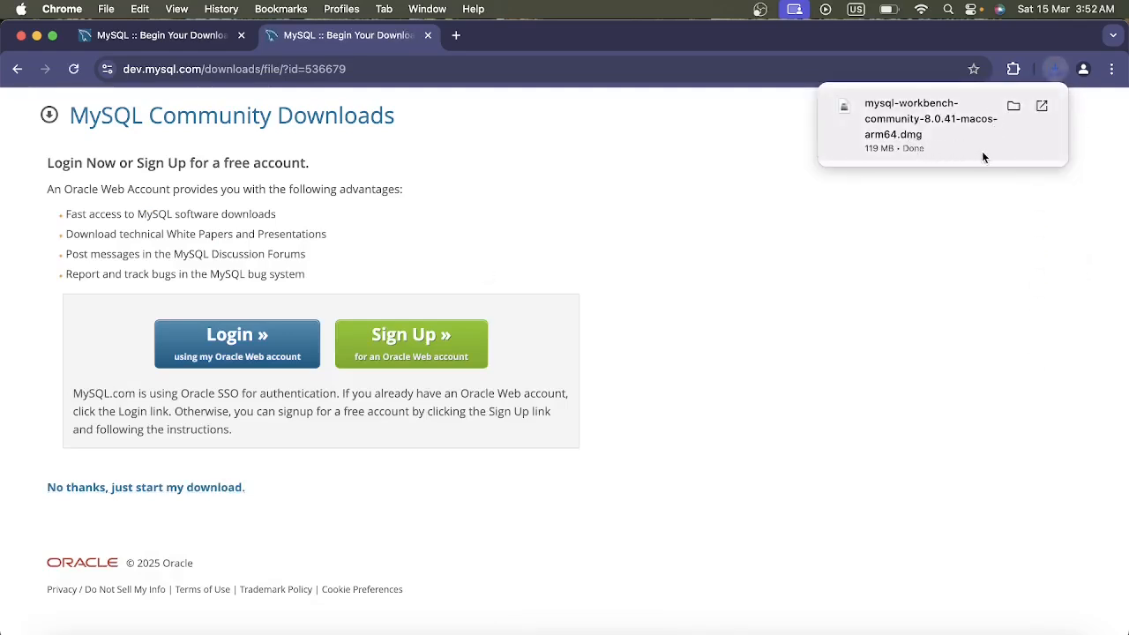
Open the downloaded mysql-workbench-community-8.0.41-macos-arm64.dmg and copy MySQLWorkbench into the Applications folder.
{"action": "left_click", "coordinate": [922, 125]}
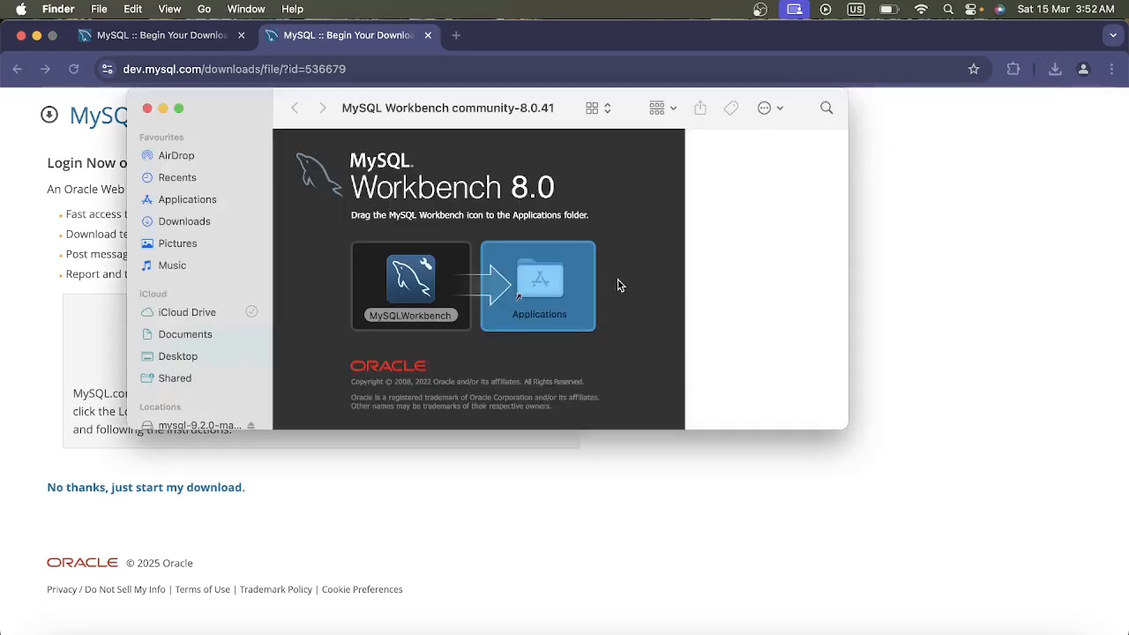
{"action": "left_click", "coordinate": [405, 283]}
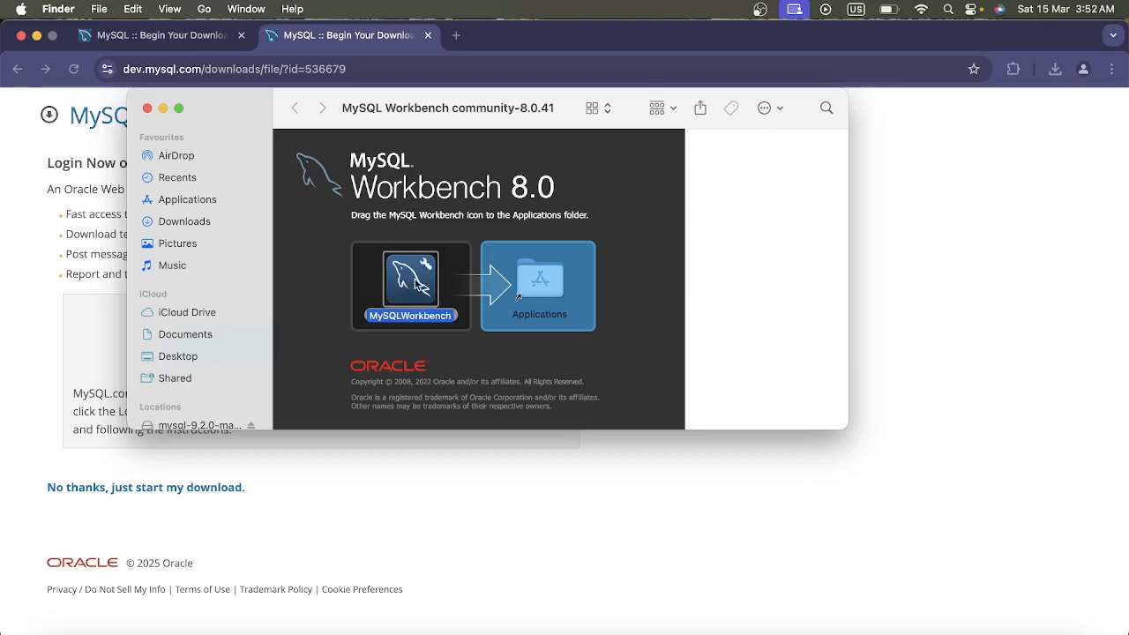
{"action": "left_click_drag", "start_coordinate": [416, 278], "coordinate": [553, 291]}
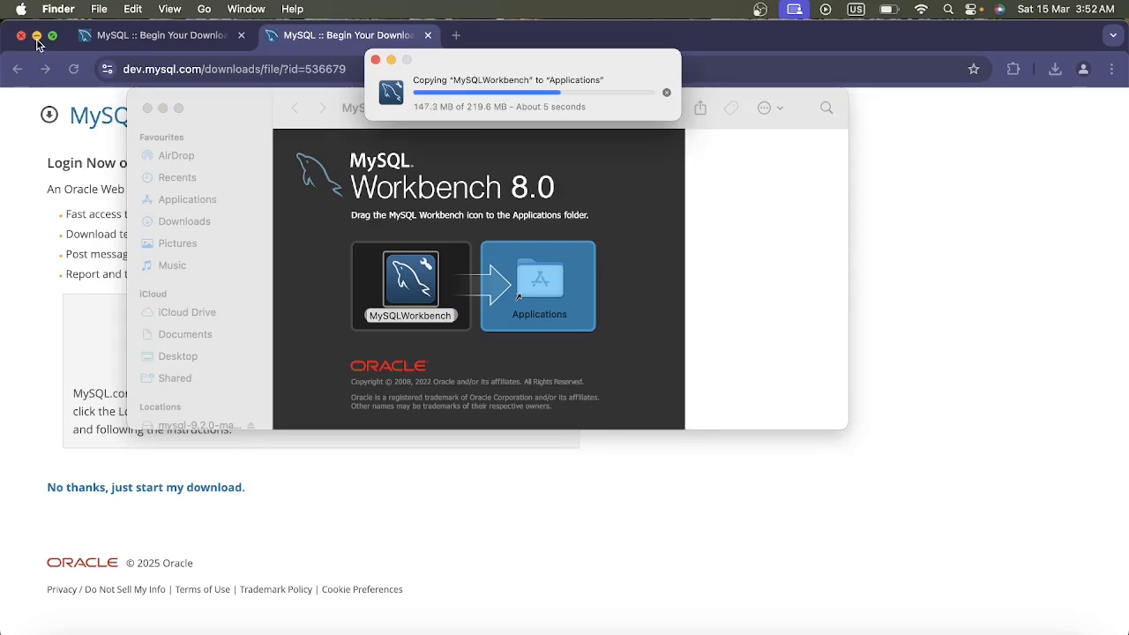
Minimise the browser and open MySQLWorkbench from the Applications folder in Finder.
{"action": "left_click", "coordinate": [37, 39]}
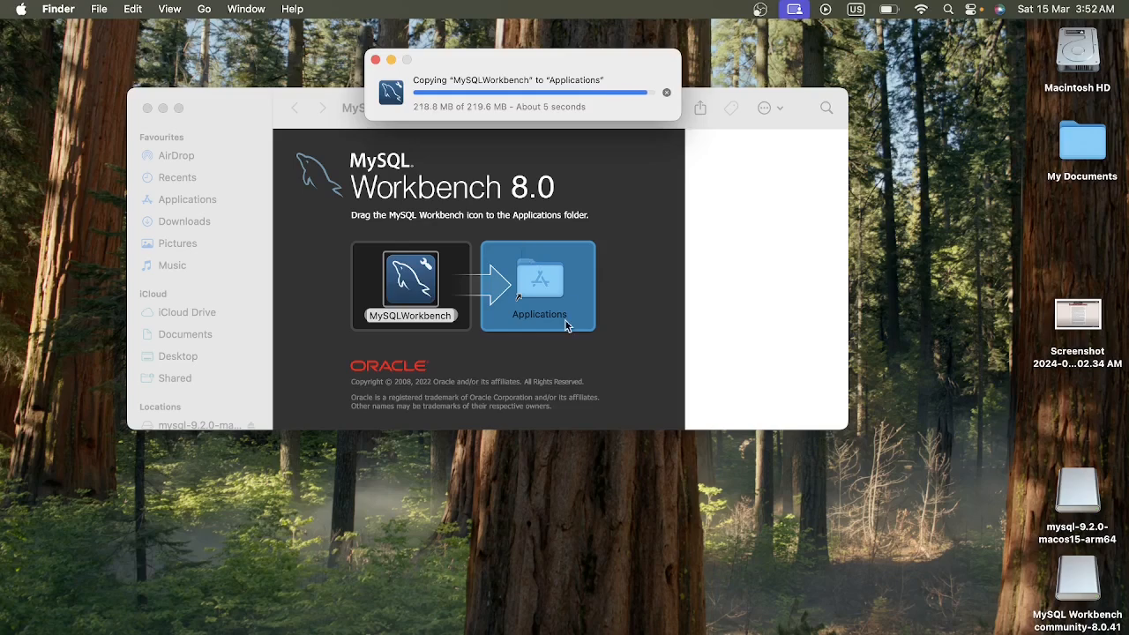
{"action": "double_click", "coordinate": [1084, 146]}
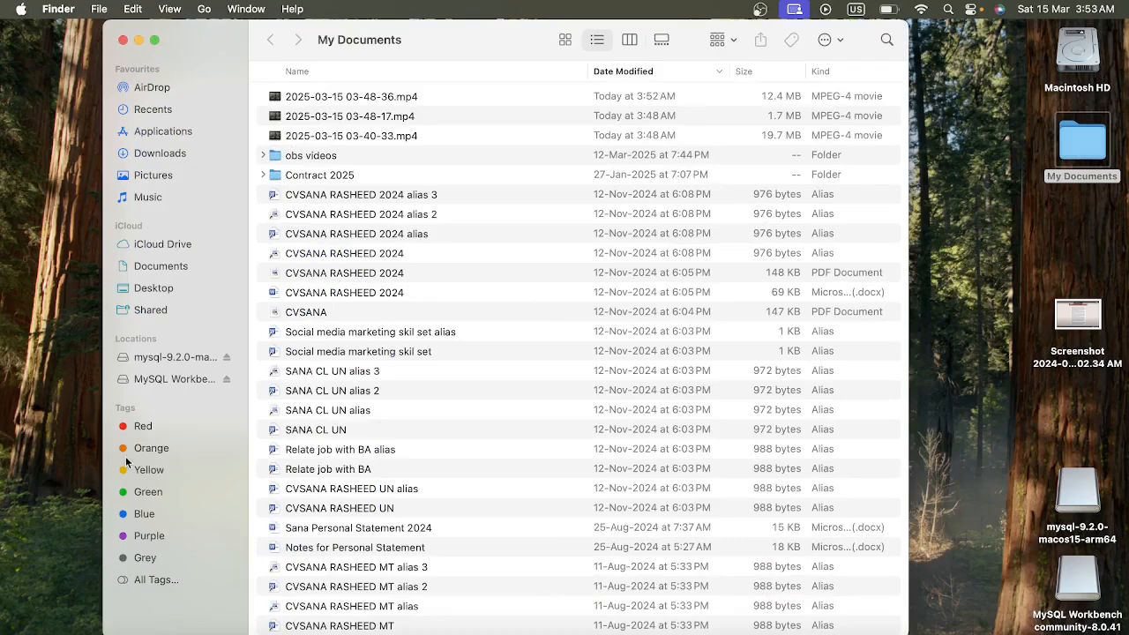
{"action": "left_click", "coordinate": [163, 132]}
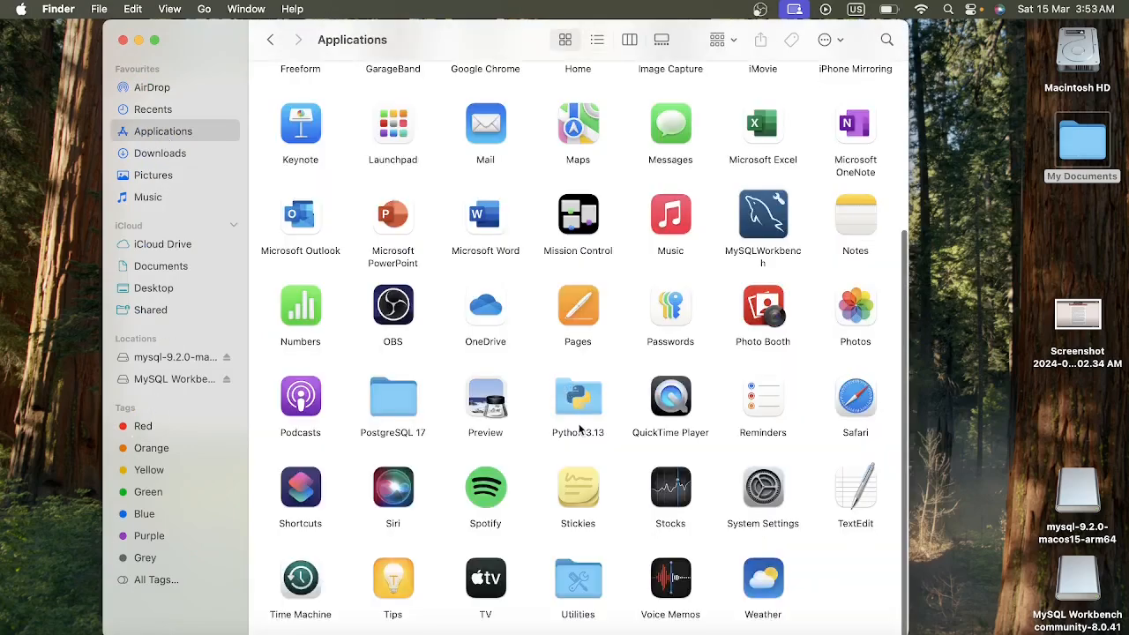
{"action": "left_click", "coordinate": [570, 397]}
{"action": "type", "text": "mu"}
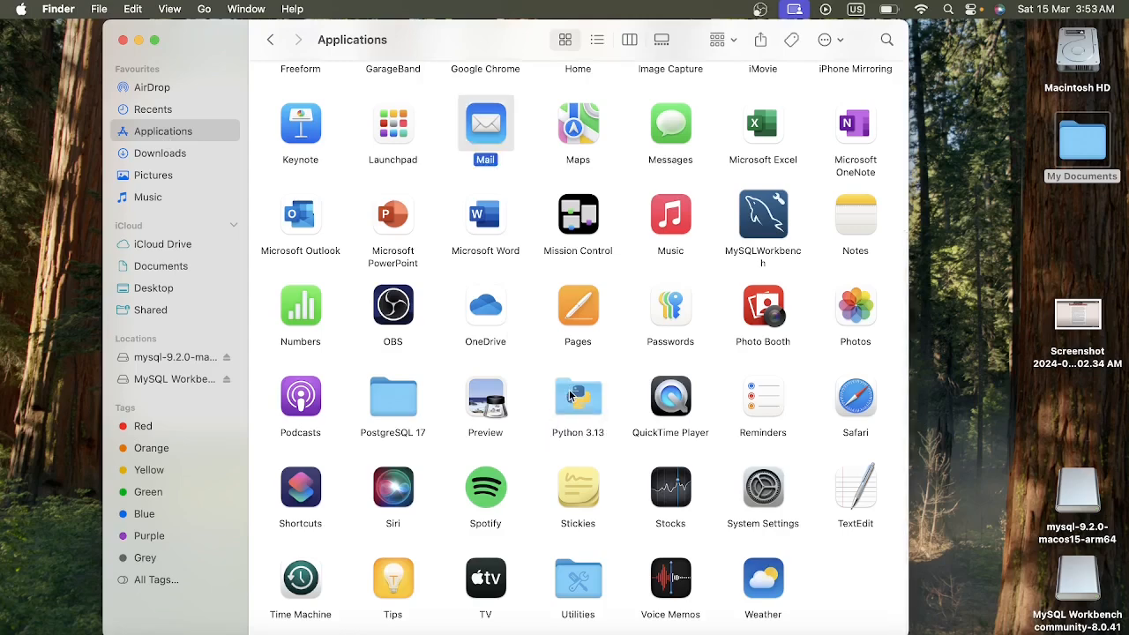
{"action": "left_click", "coordinate": [754, 214]}
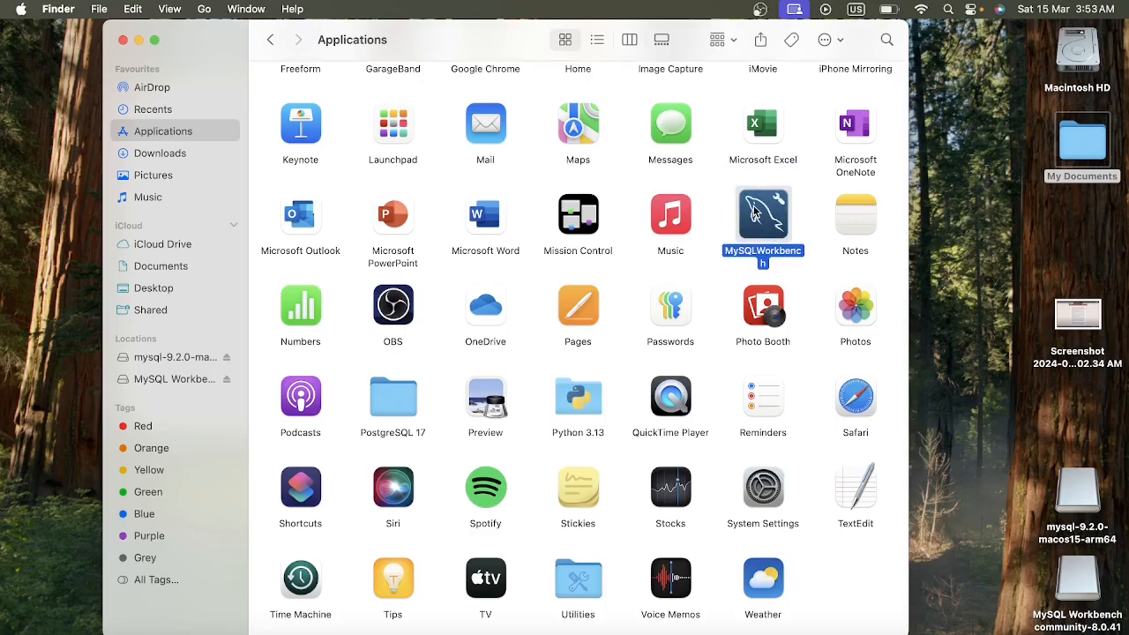
{"action": "right_click", "coordinate": [754, 212]}
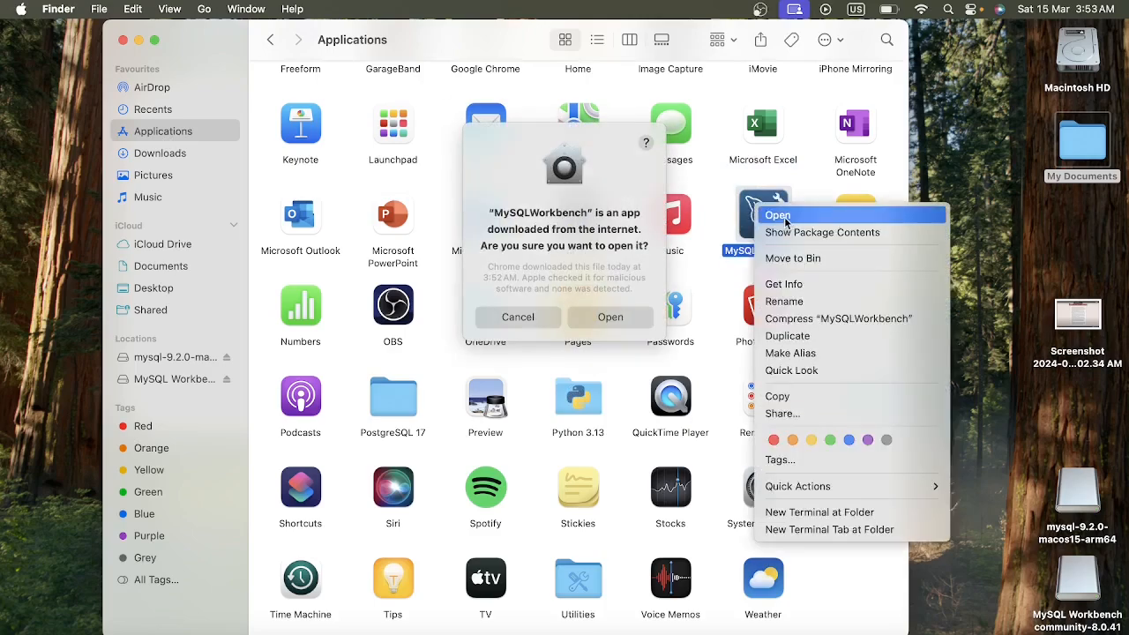
{"action": "left_click", "coordinate": [785, 219]}
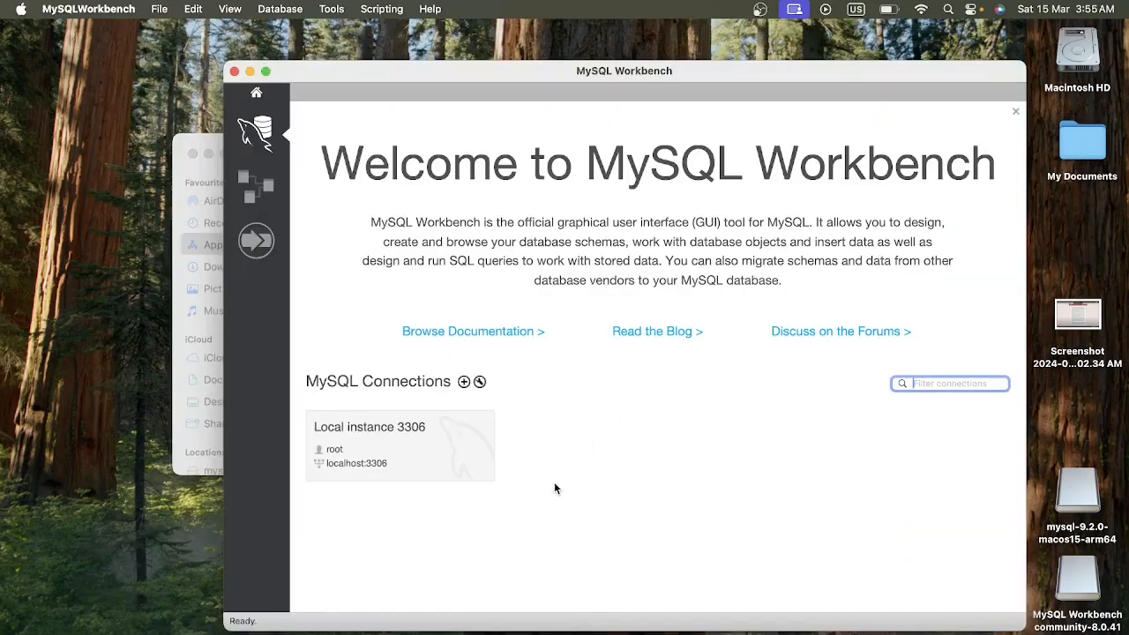
Create a new MySQL connection named myconn, keeping the default TCP/IP parameters.
{"action": "left_click", "coordinate": [464, 382]}
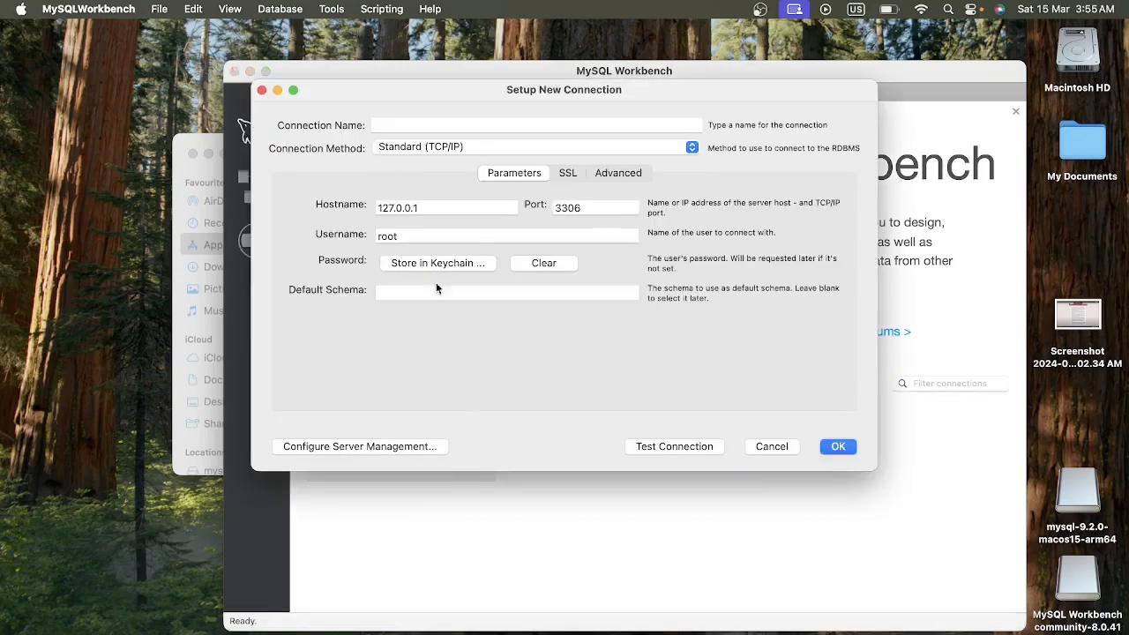
{"action": "left_click", "coordinate": [387, 123]}
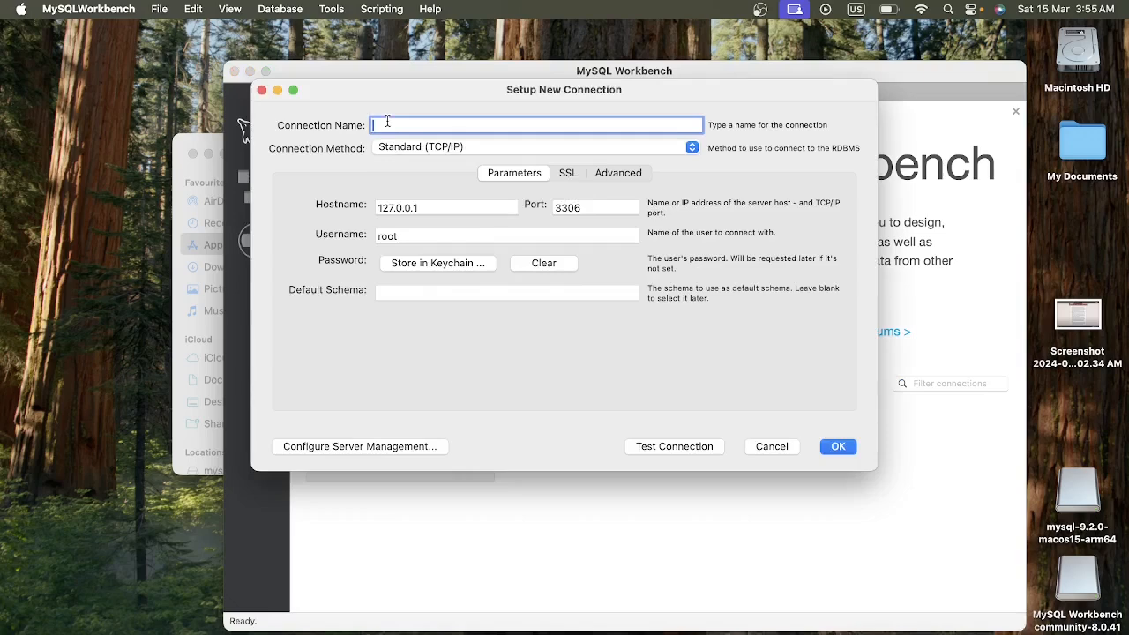
{"action": "type", "text": "myconn"}
{"action": "left_click", "coordinate": [838, 448]}
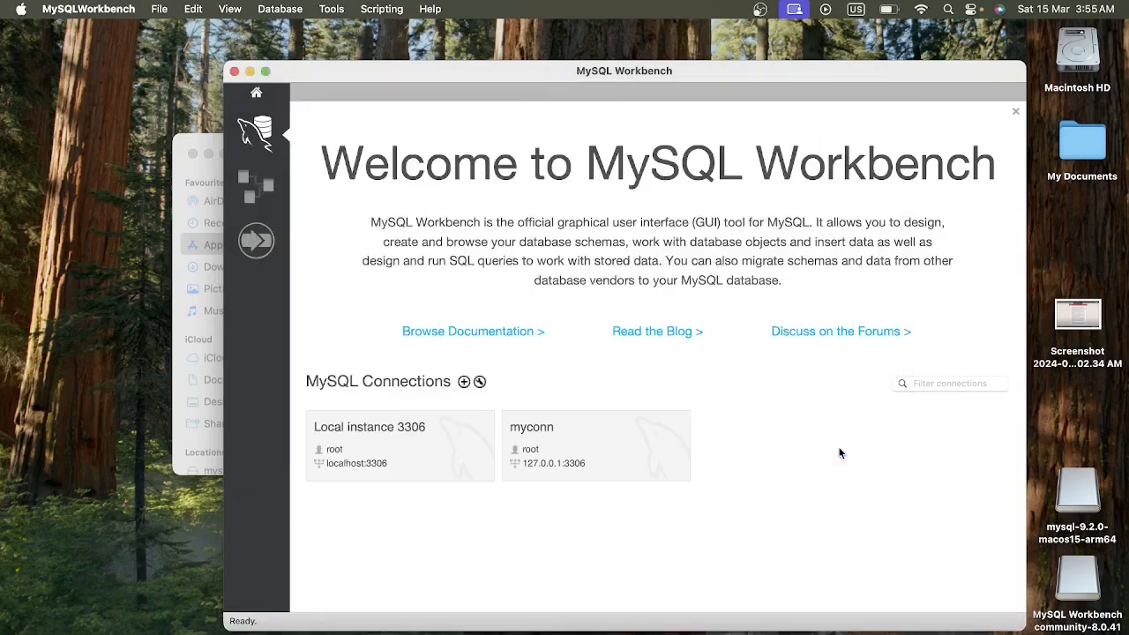
Connect to myconn with the root user's password, continuing despite the version incompatibility, and expand the sys schema.
{"action": "left_click", "coordinate": [607, 459]}
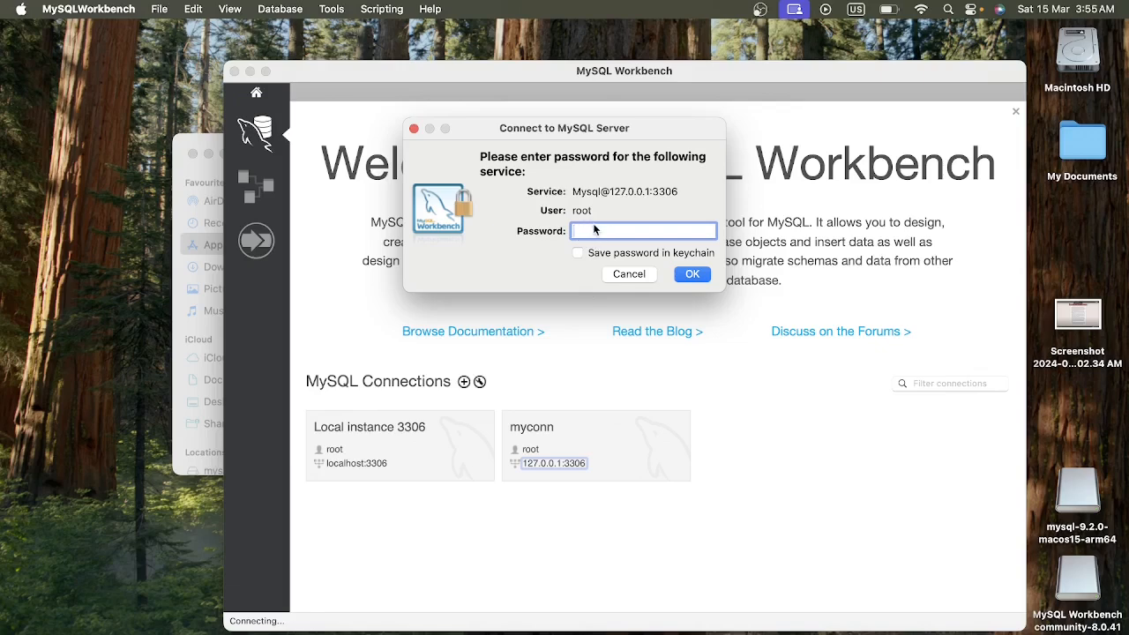
{"action": "type", "text": "••••••••••"}
{"action": "left_click", "coordinate": [692, 275]}
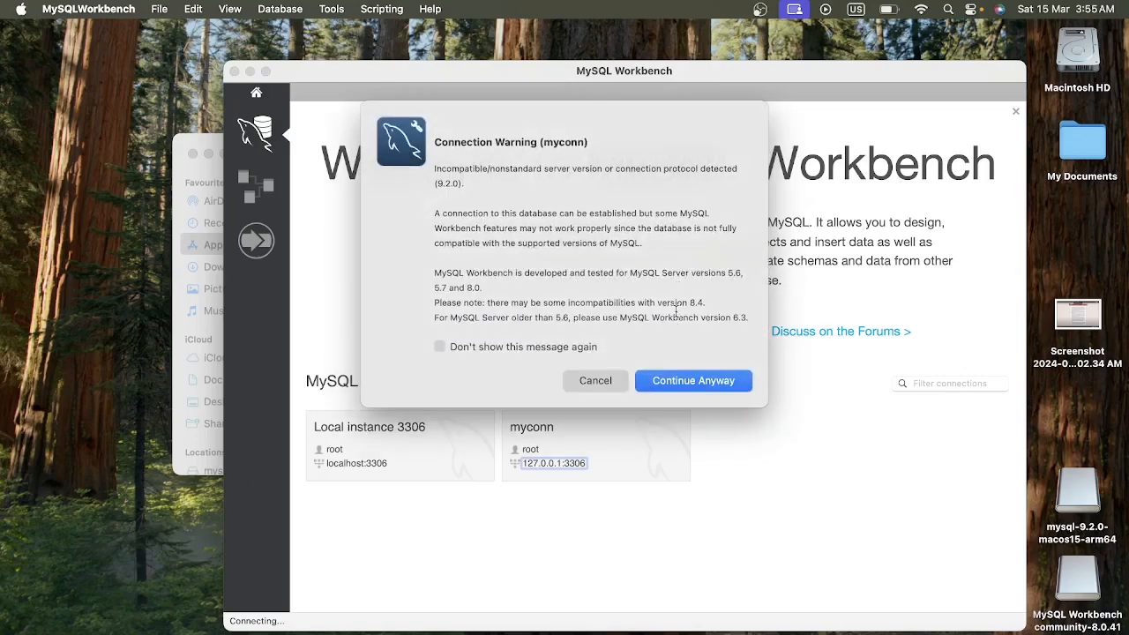
{"action": "left_click", "coordinate": [687, 383]}
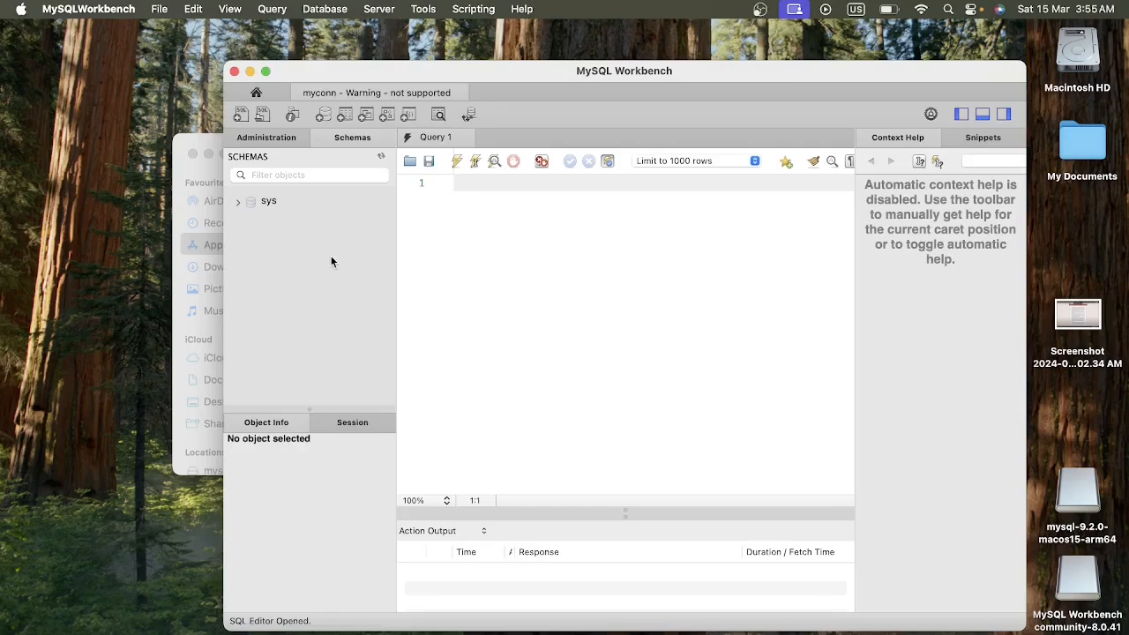
{"action": "left_click", "coordinate": [240, 204]}
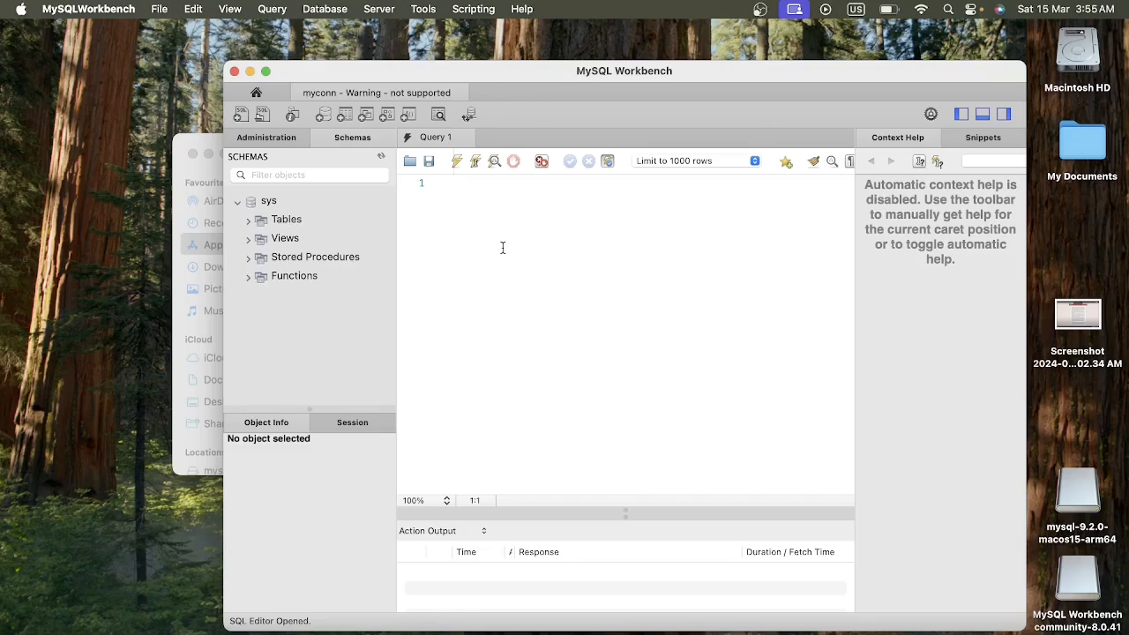
Write the statement "create database project;" on line 3 of the Query 1 editor and execute it.
{"action": "left_click", "coordinate": [486, 192]}
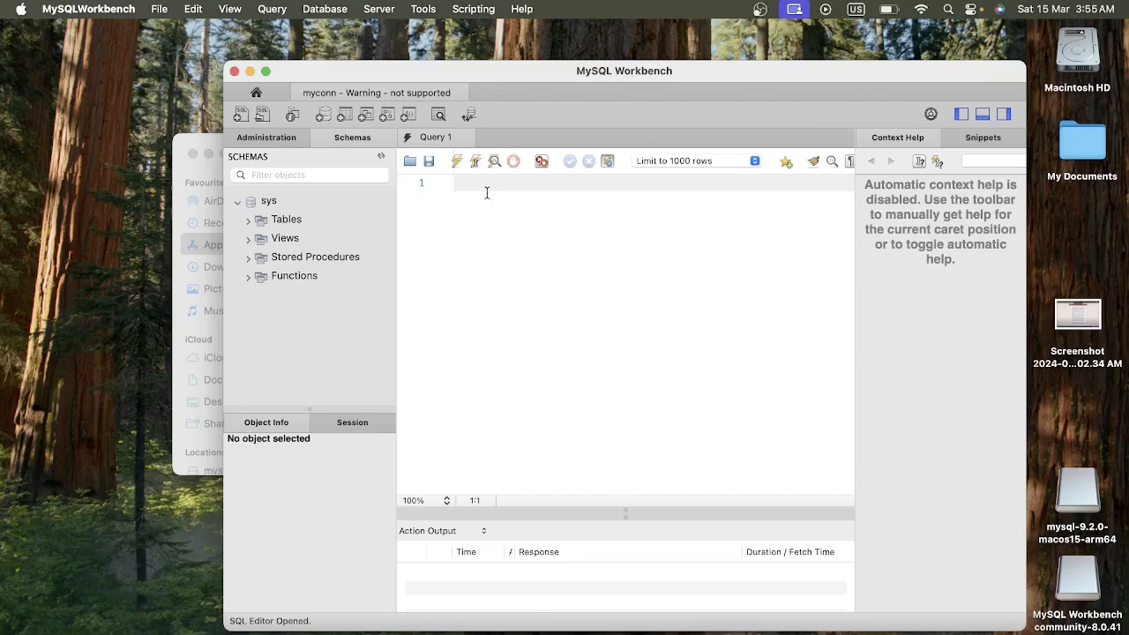
{"action": "key", "text": "Return"}
{"action": "key", "text": "Return"}
{"action": "type", "text": "creat"}
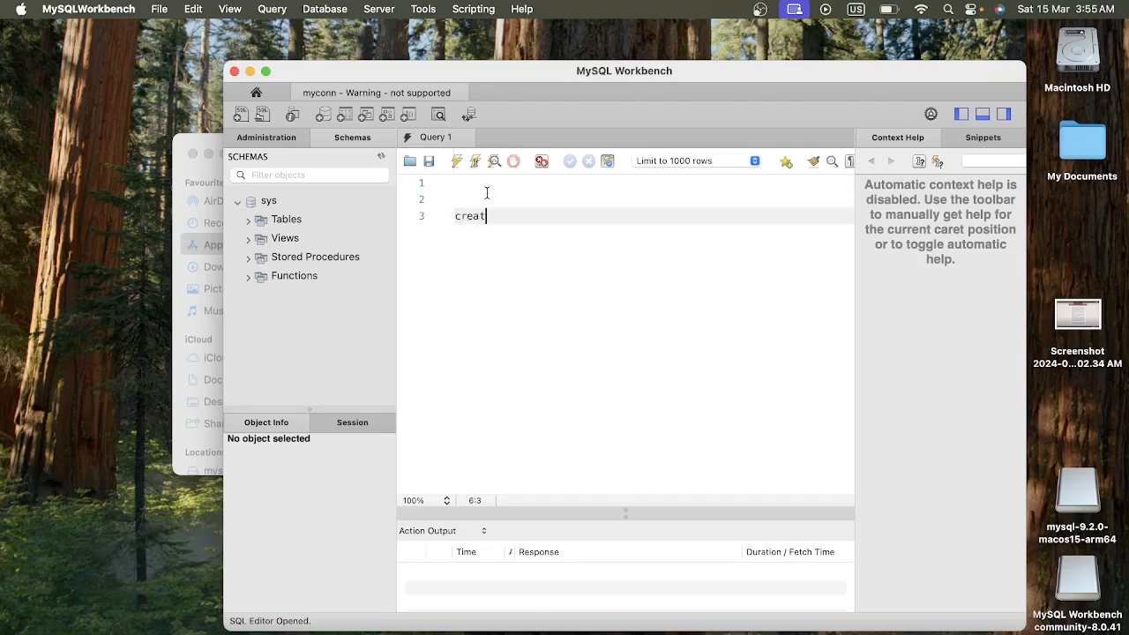
{"action": "type", "text": "e "}
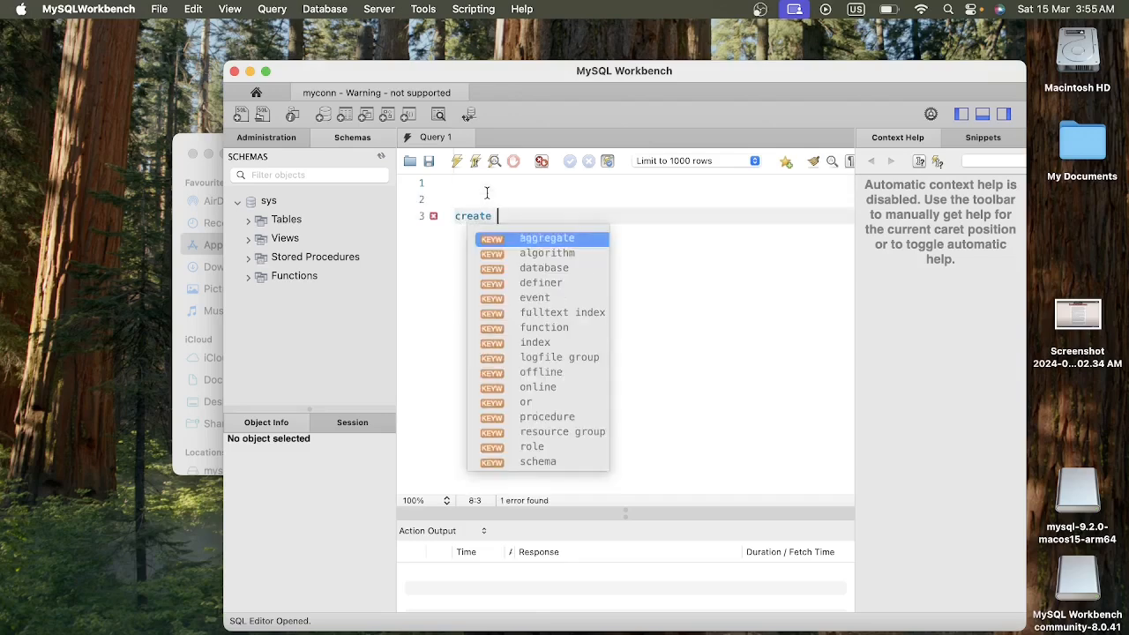
{"action": "type", "text": "database "}
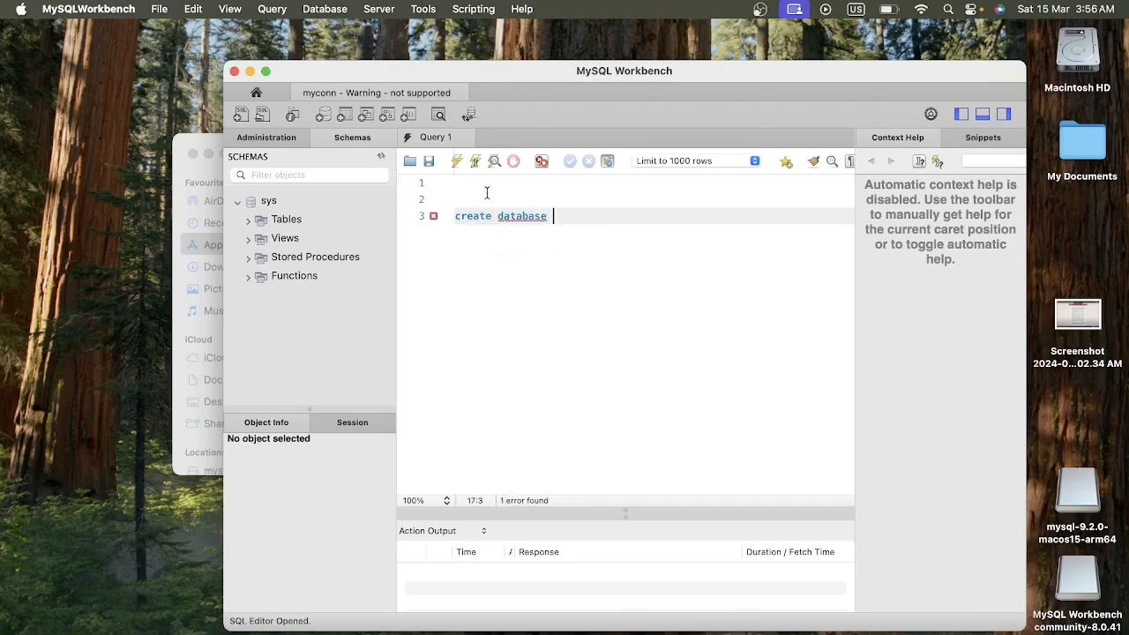
{"action": "type", "text": "project;"}
{"action": "triple_click", "coordinate": [535, 216]}
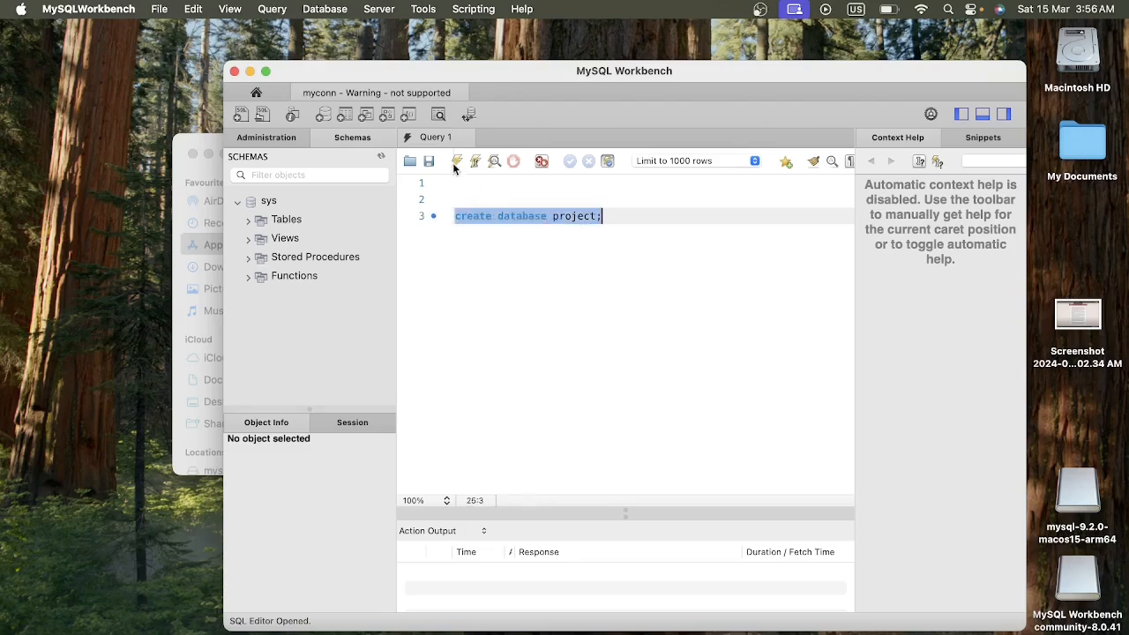
{"action": "left_click", "coordinate": [456, 163]}
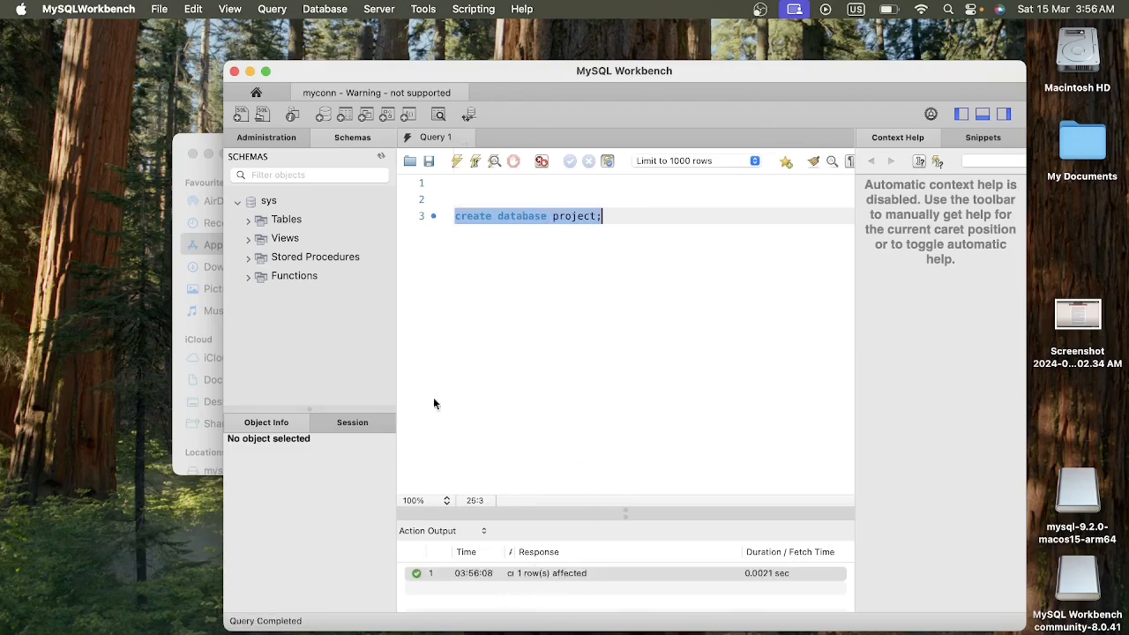
Refresh the schema list, expand the project schema, and deselect the statement in the query editor.
{"action": "left_click", "coordinate": [380, 158]}
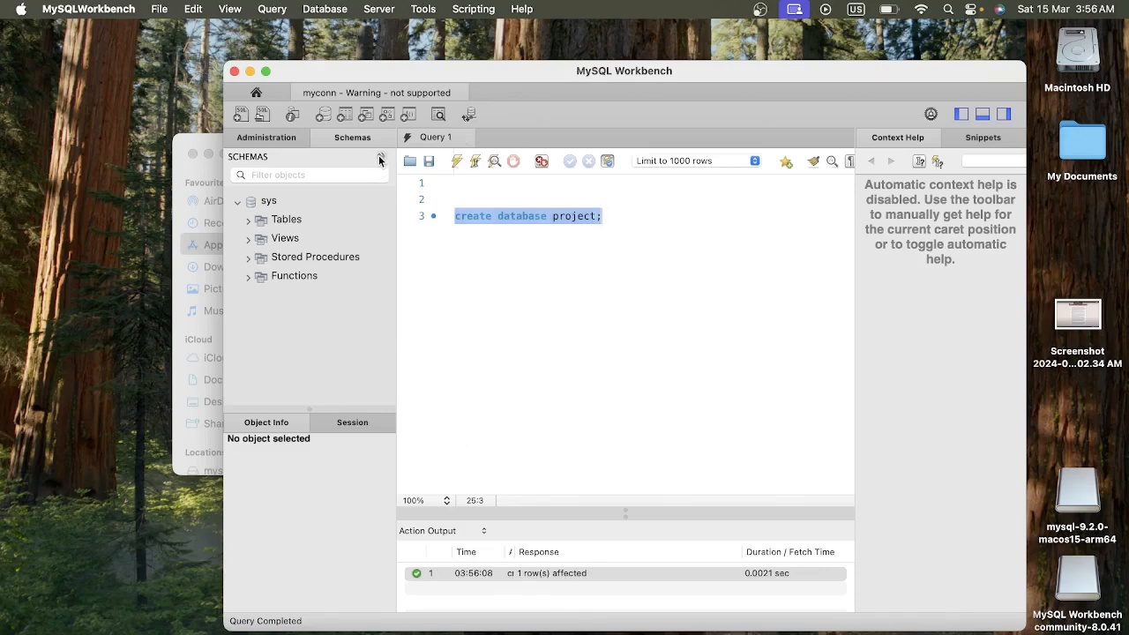
{"action": "left_click", "coordinate": [238, 202]}
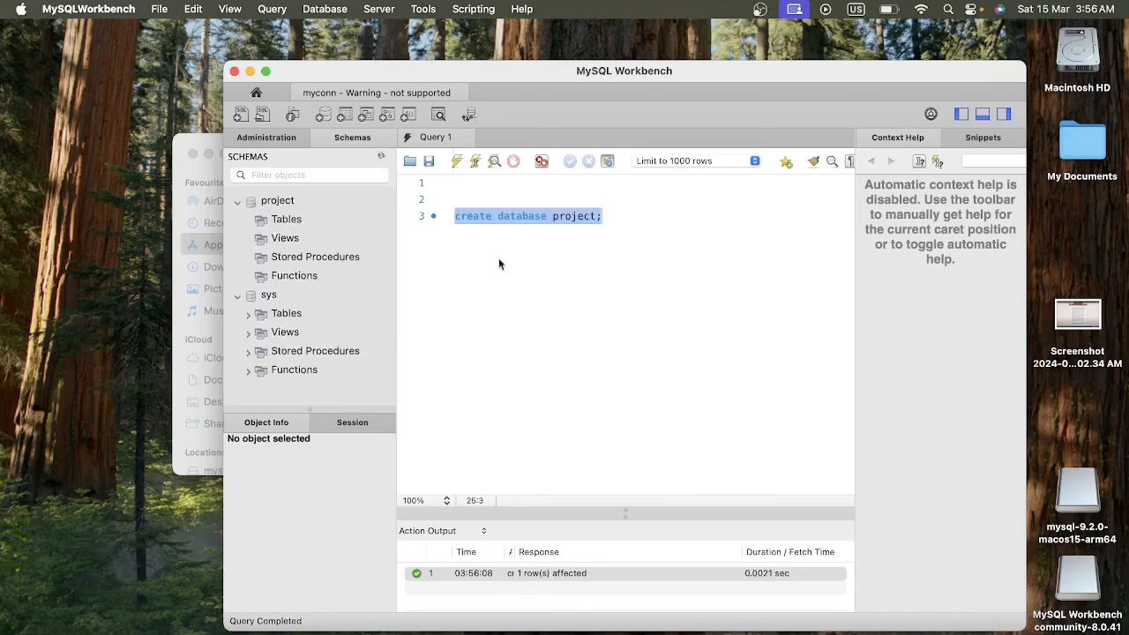
{"action": "left_click", "coordinate": [519, 277]}
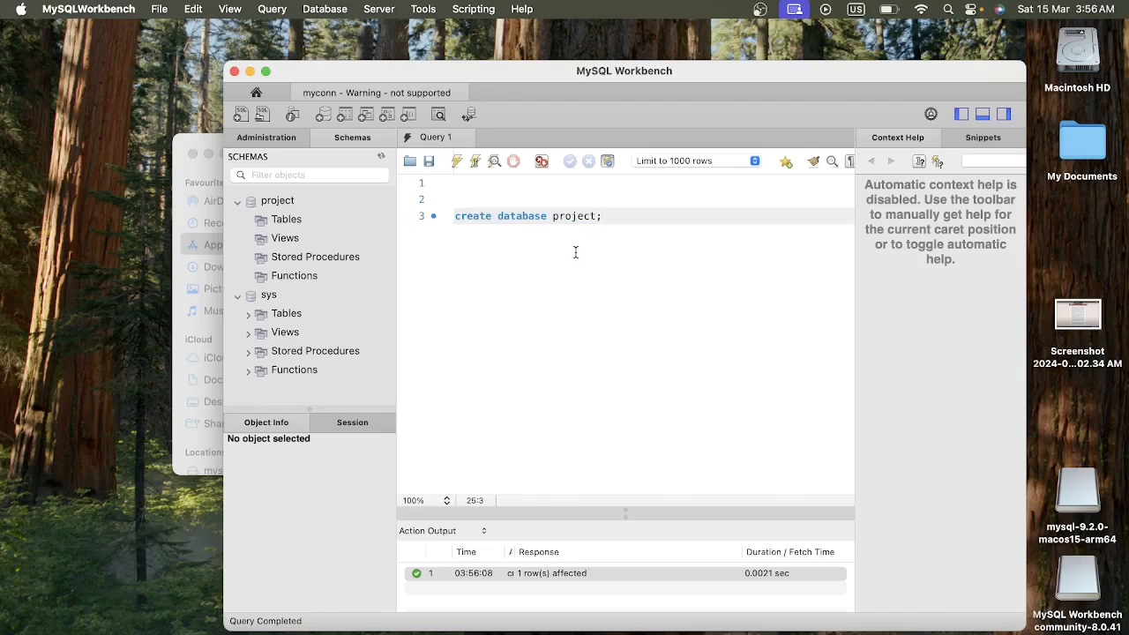